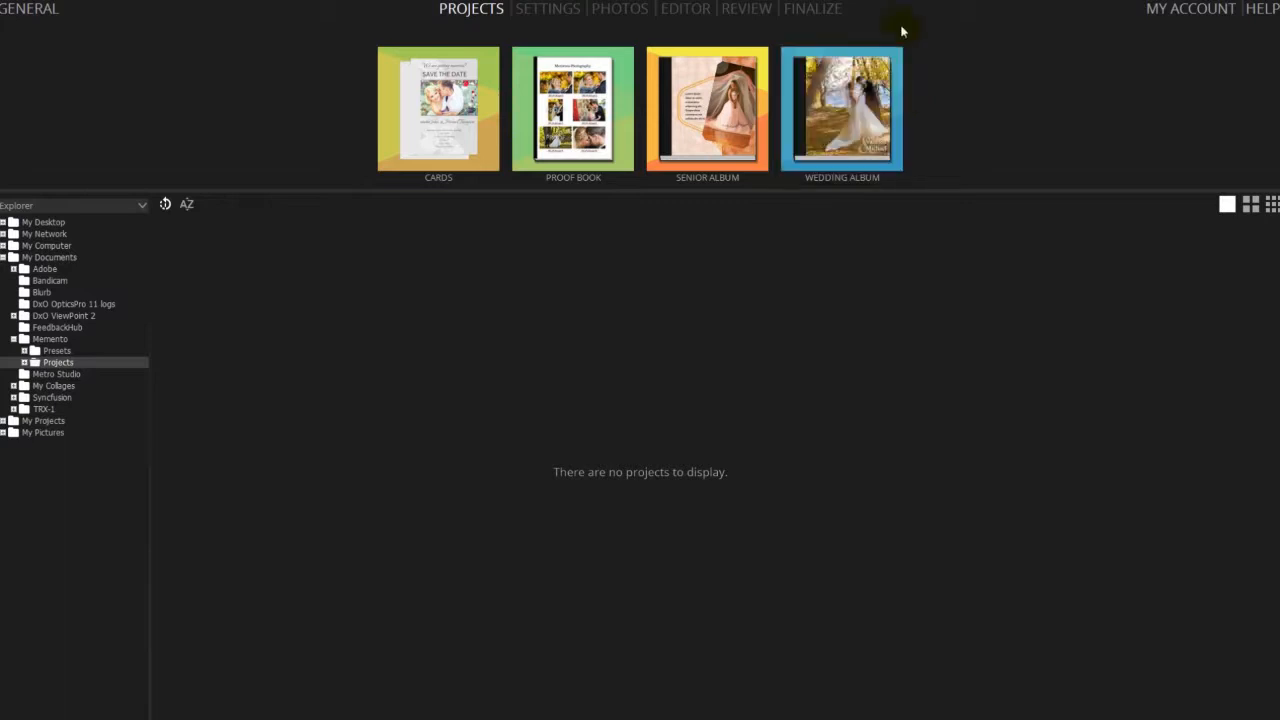
Step: Create a wedding album project named "fds" and choose the 12" by 12" Double + Cover size
{"action": "mouse_move", "coordinate": [703, 147]}
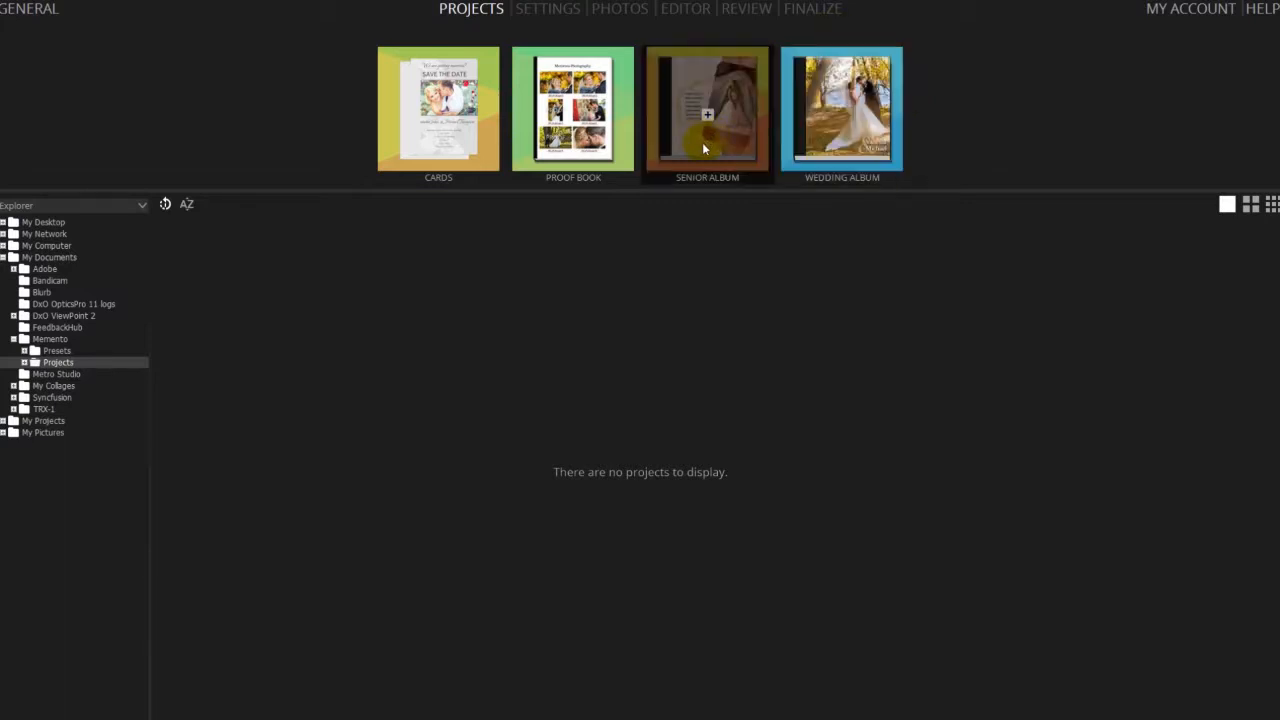
{"action": "left_click", "coordinate": [838, 113]}
{"action": "left_click", "coordinate": [557, 365]}
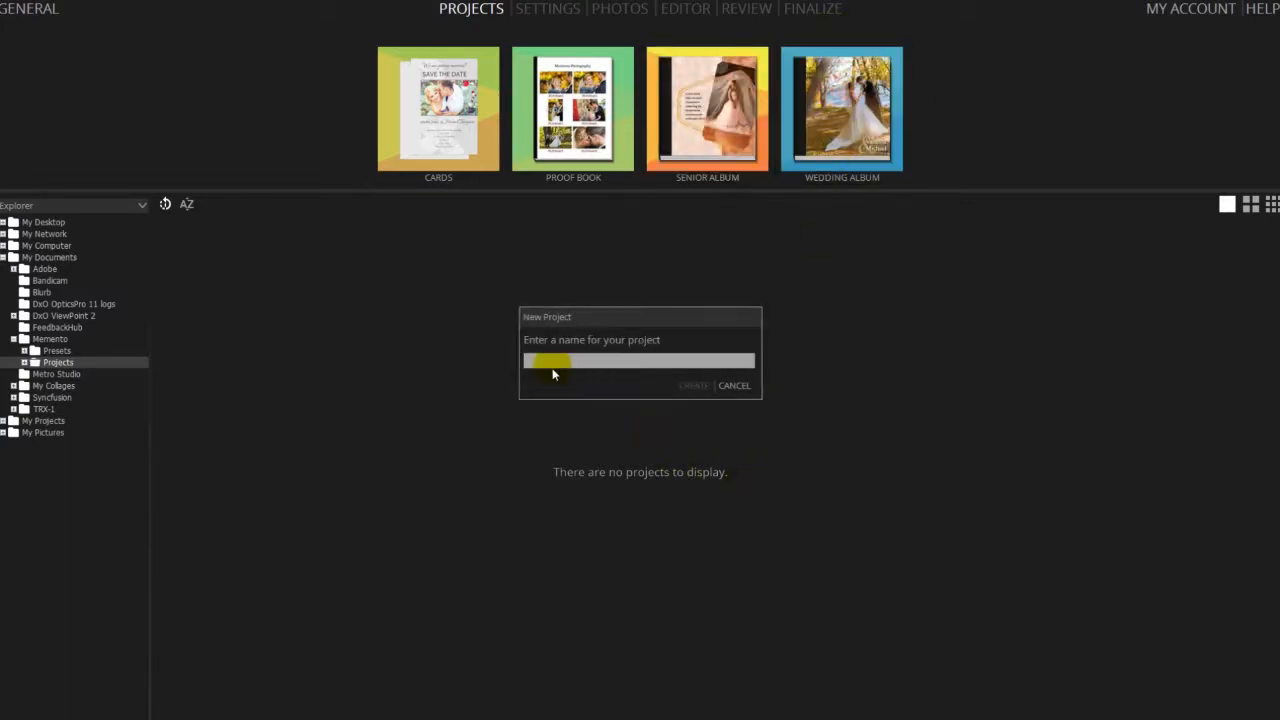
{"action": "type", "text": "fds"}
{"action": "key", "text": "Return"}
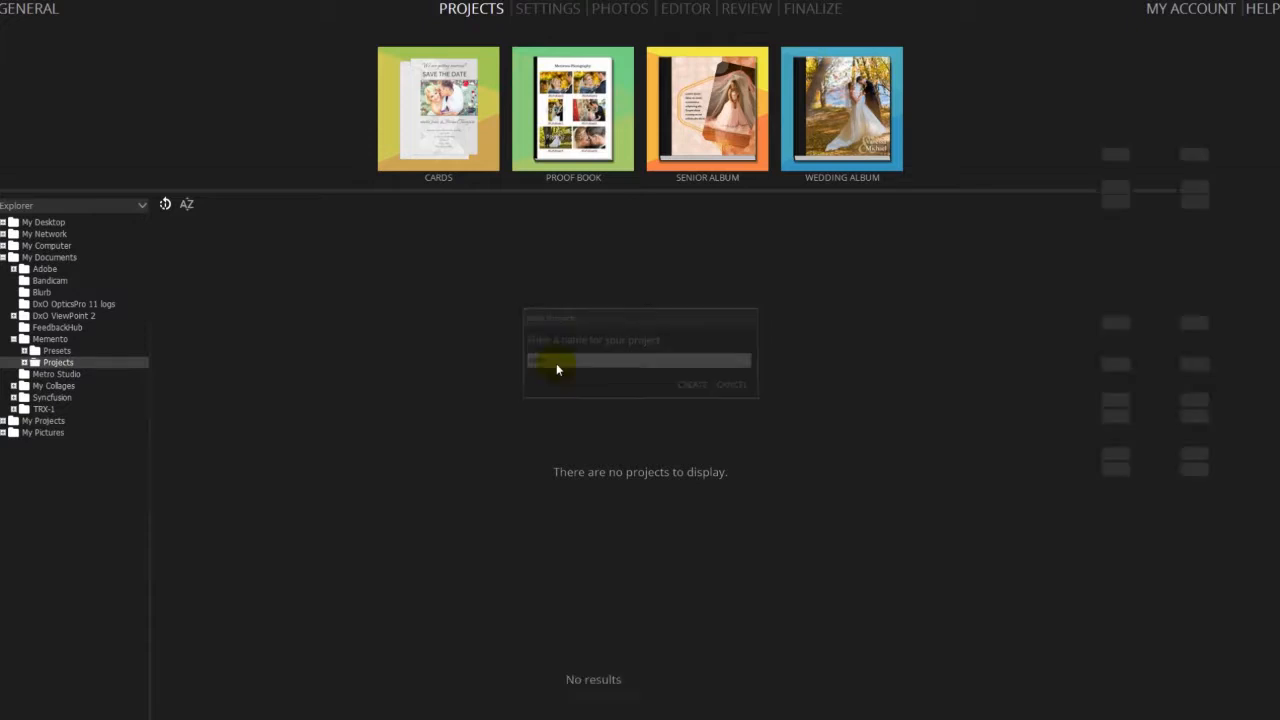
{"action": "left_click", "coordinate": [684, 672]}
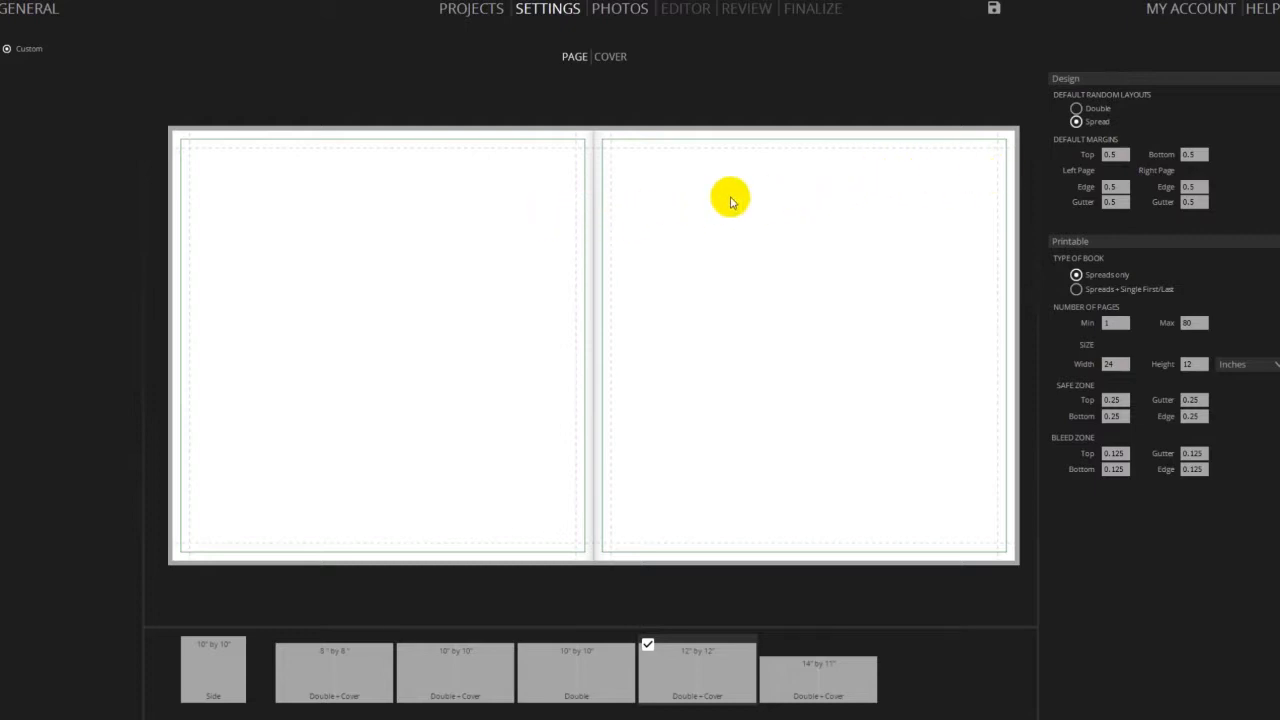
Step: Set the default page margins to 1.5 at the top and 3 at the bottom
{"action": "left_click", "coordinate": [1116, 155]}
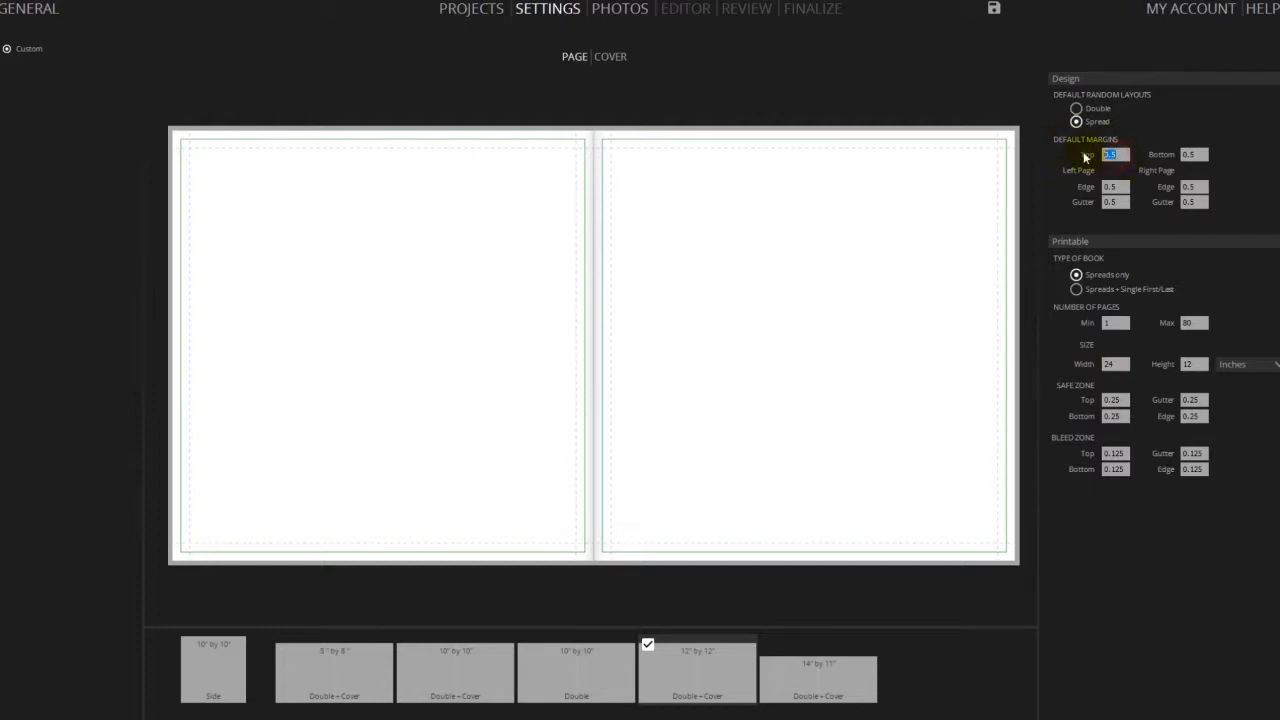
{"action": "type", "text": "1.5"}
{"action": "left_click", "coordinate": [1192, 154]}
{"action": "type", "text": "3"}
{"action": "left_click", "coordinate": [1110, 187]}
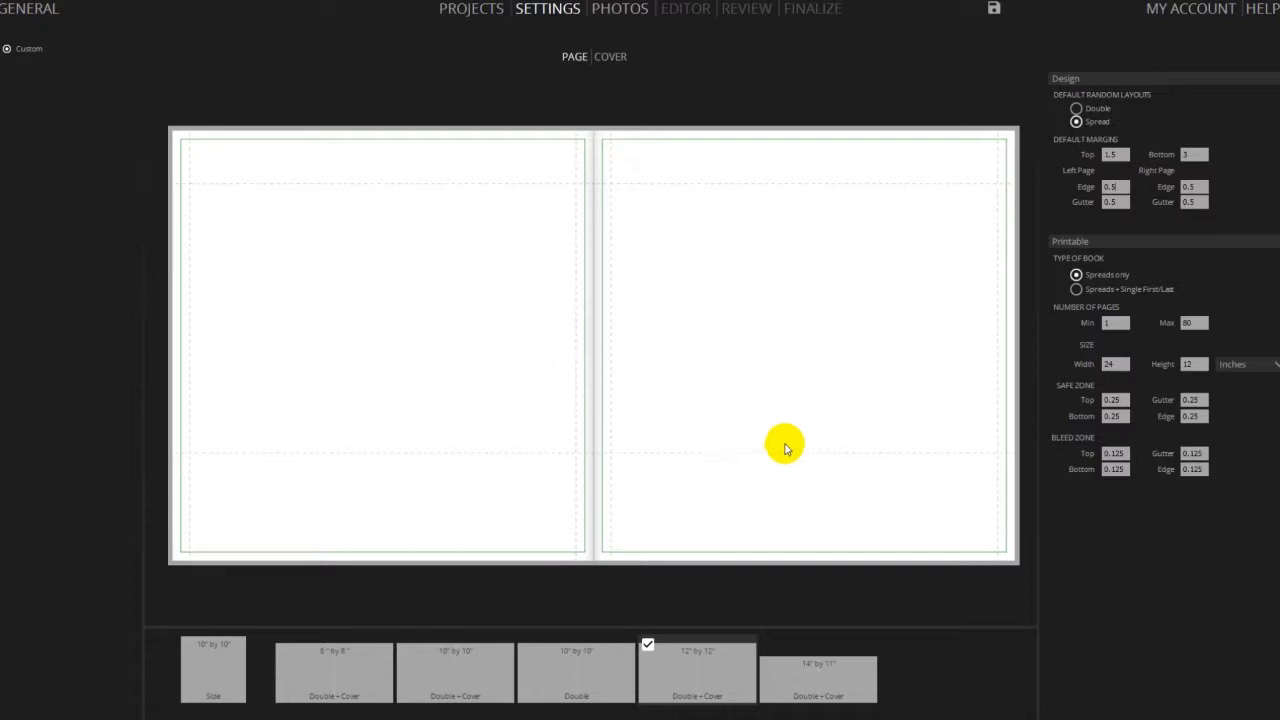
Step: Add all photos from the "Memento wedding photos 2" folder to the project's photo collection
{"action": "left_click", "coordinate": [620, 10]}
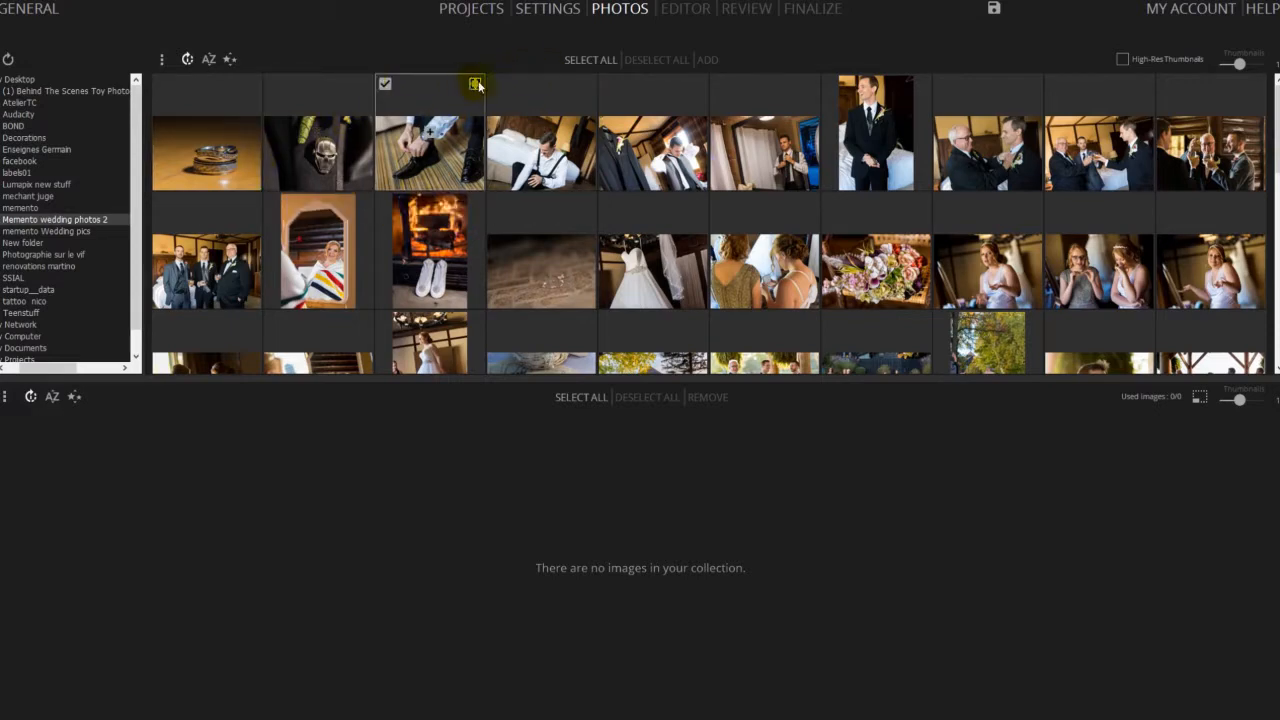
{"action": "left_click", "coordinate": [597, 61]}
{"action": "left_click", "coordinate": [707, 61]}
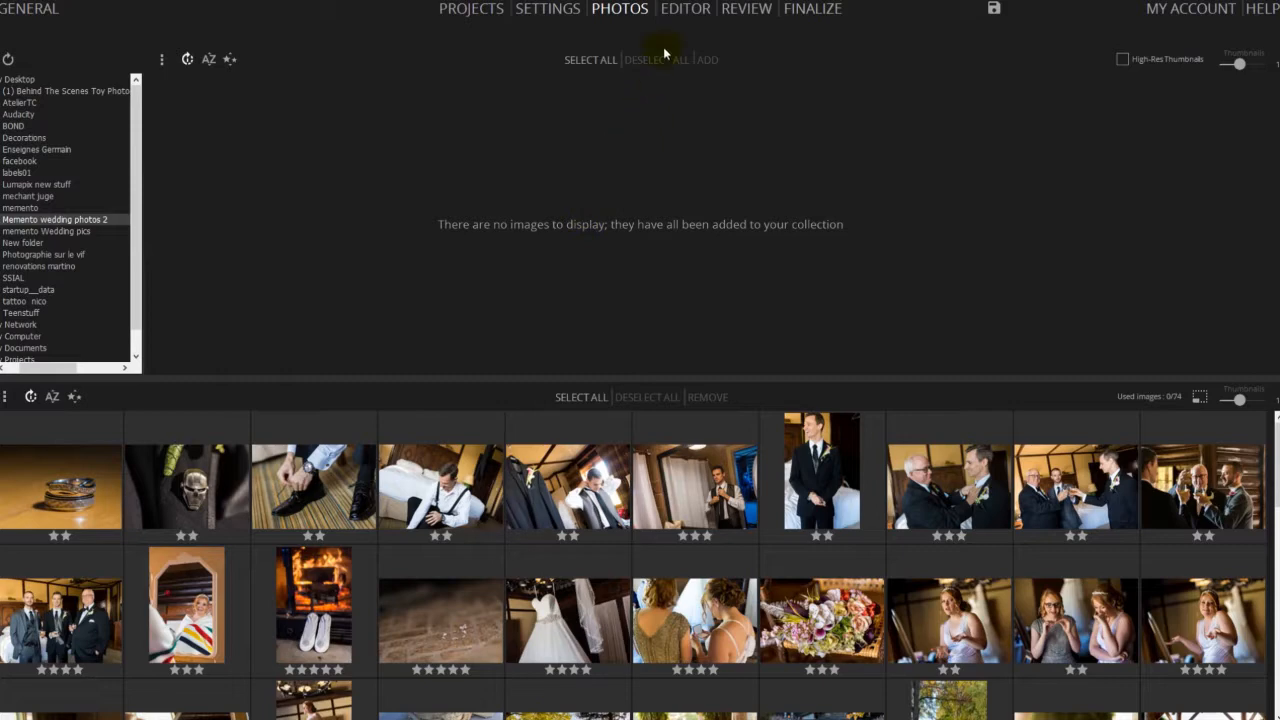
Step: In the book editor, slightly enlarge the collection thumbnails and set the photo spacing to 0
{"action": "left_click", "coordinate": [683, 10]}
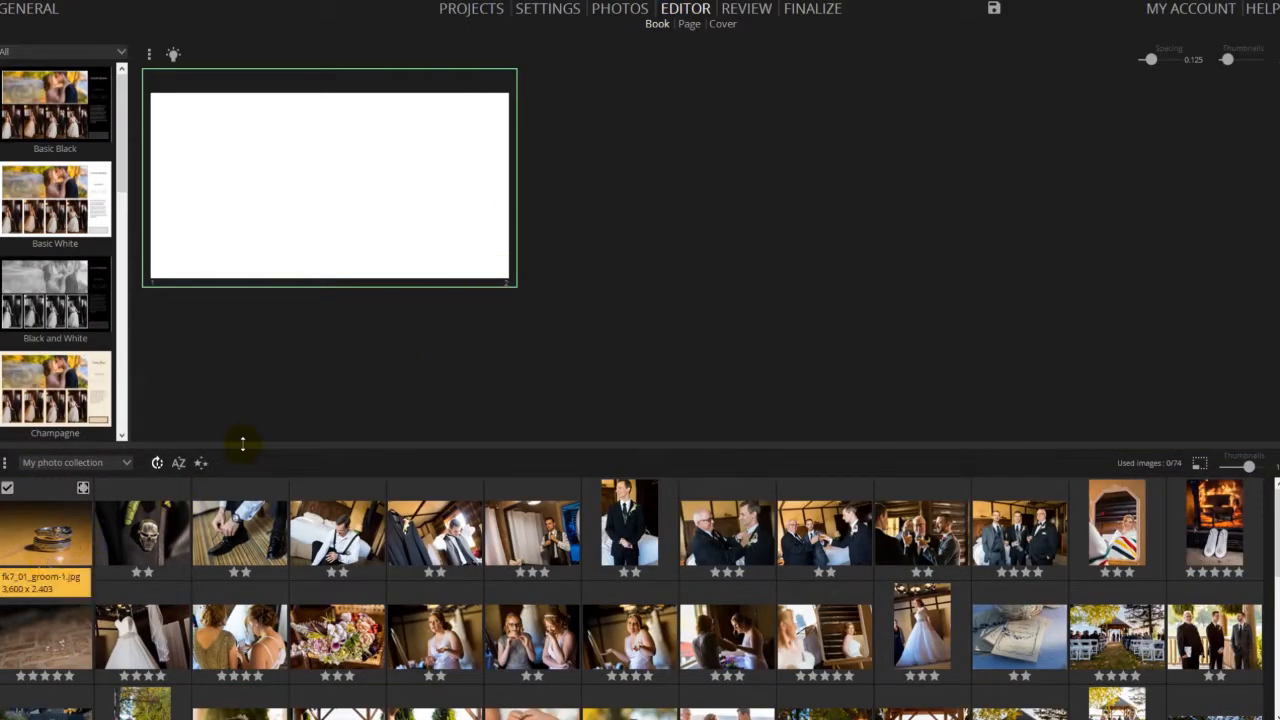
{"action": "left_click", "coordinate": [425, 250]}
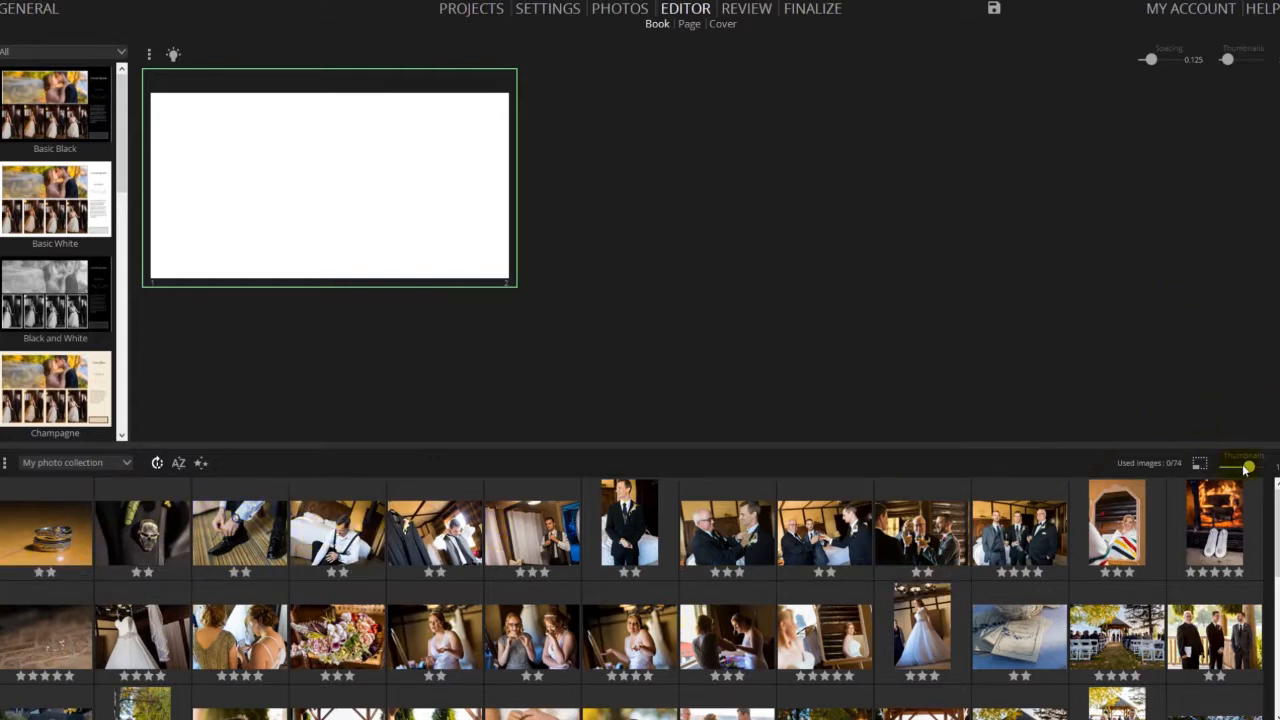
{"action": "left_click_drag", "start_coordinate": [1248, 468], "coordinate": [1245, 467]}
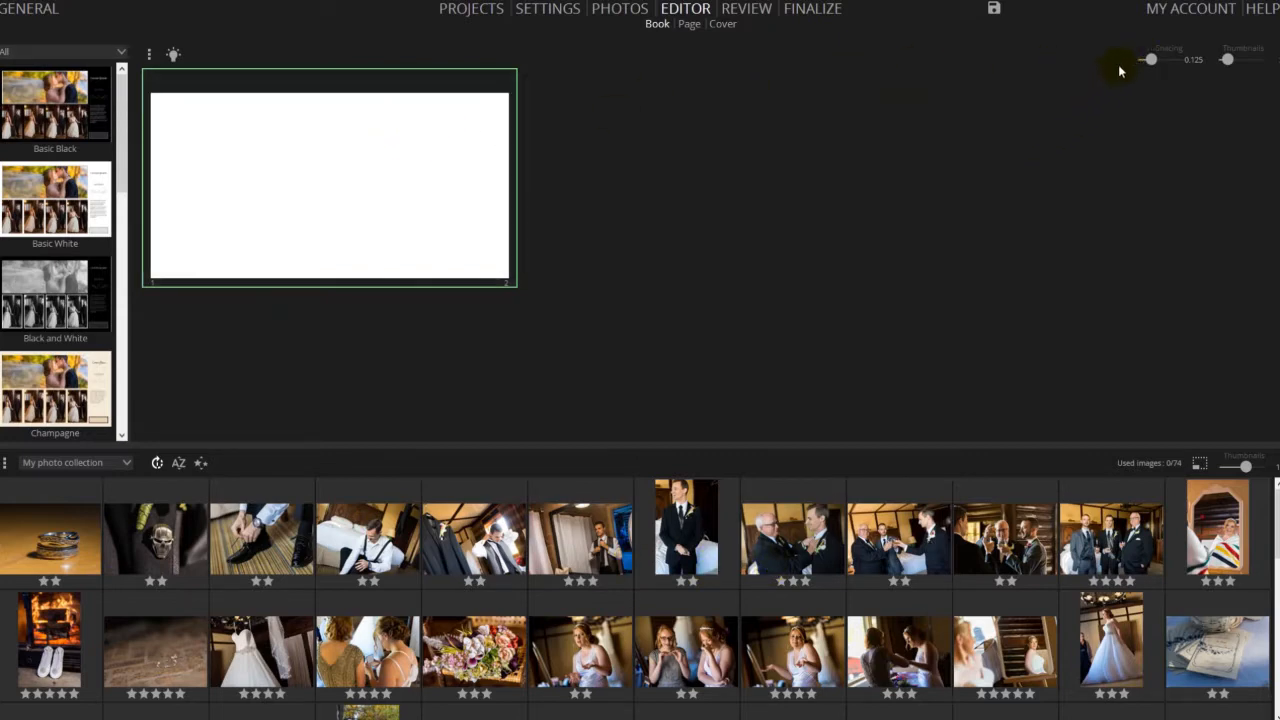
{"action": "left_click_drag", "start_coordinate": [1152, 61], "coordinate": [1130, 66]}
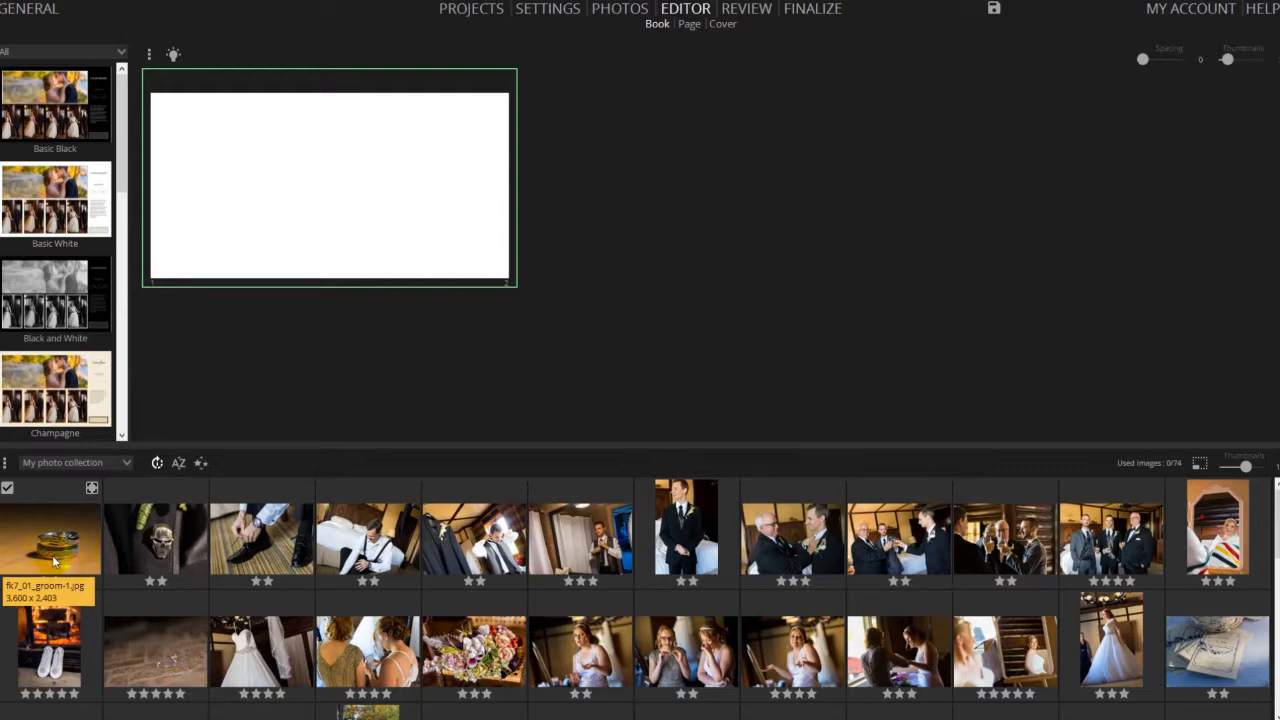
Step: Place the wedding rings photo on the first spread and cycle through its random spread layouts
{"action": "left_click_drag", "start_coordinate": [55, 562], "coordinate": [358, 203]}
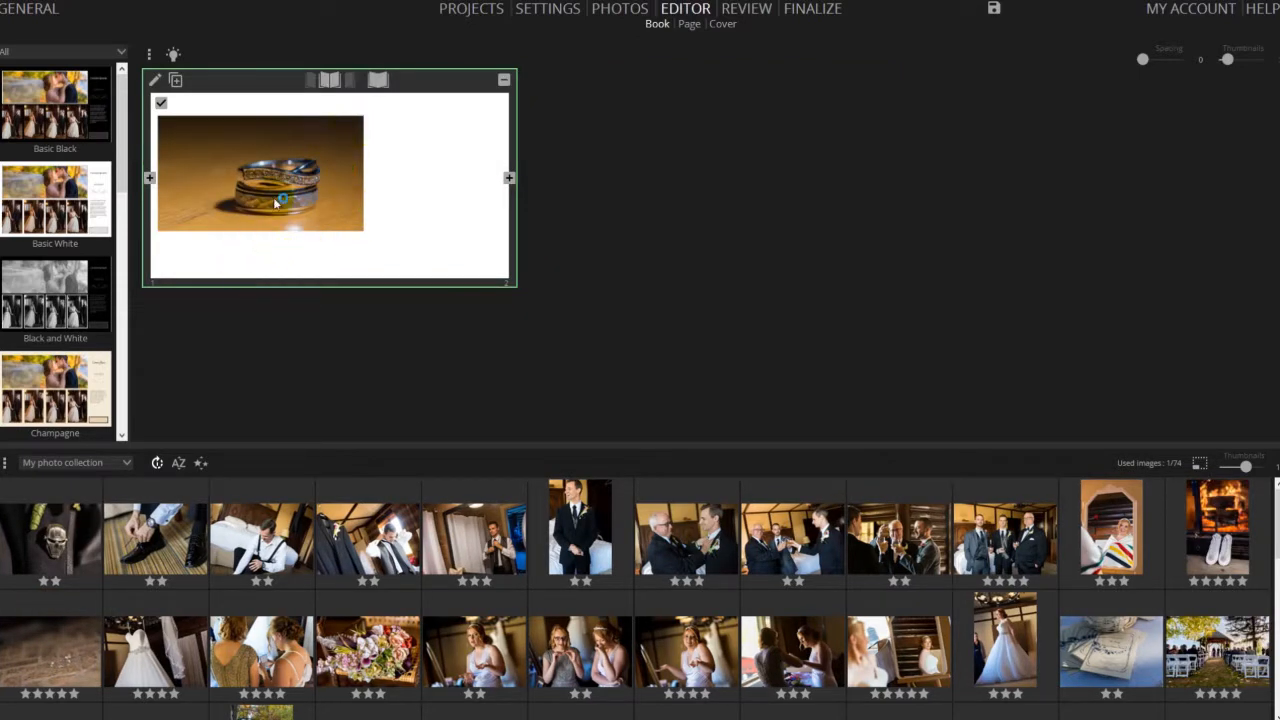
{"action": "left_click", "coordinate": [377, 79]}
{"action": "left_click", "coordinate": [378, 80]}
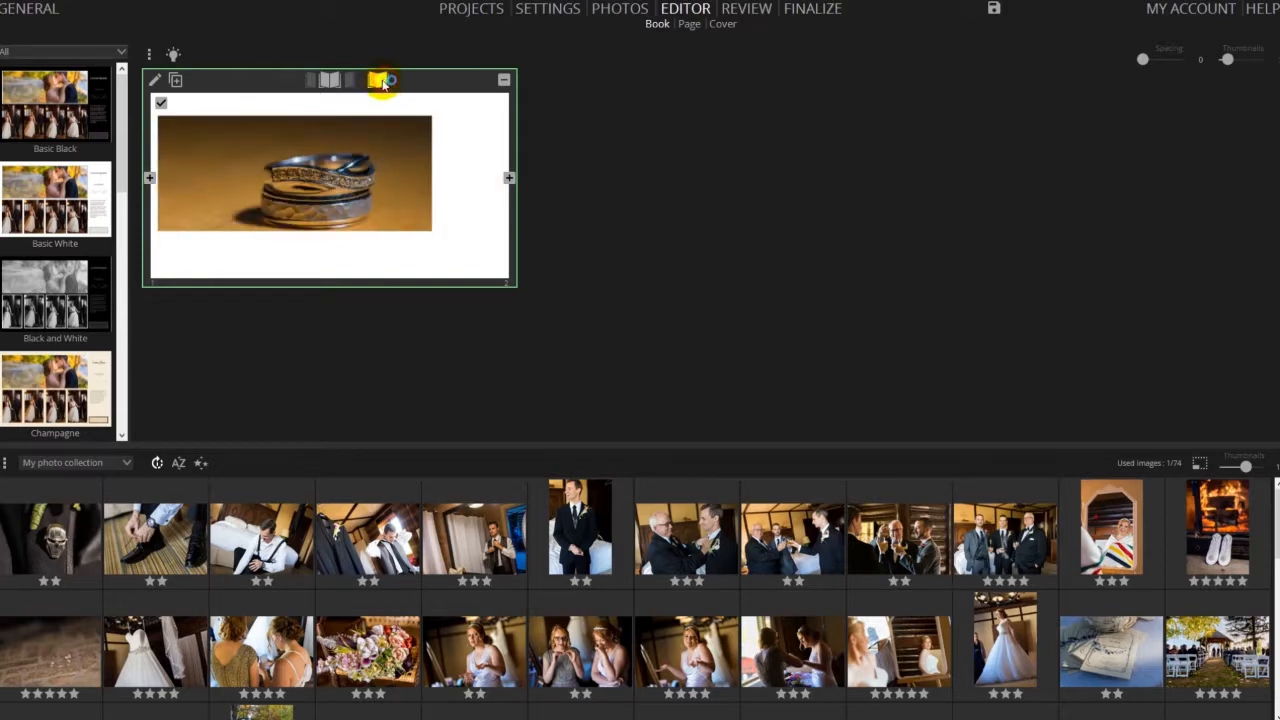
{"action": "left_click", "coordinate": [377, 82]}
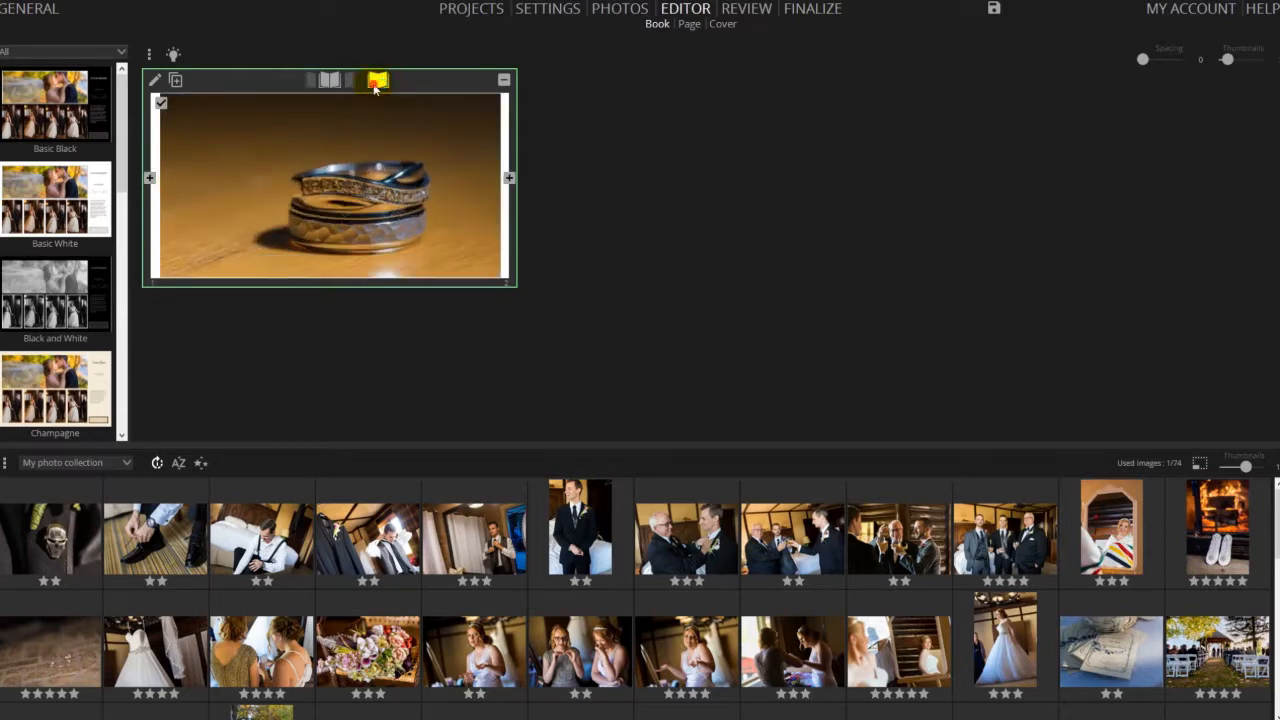
{"action": "left_click", "coordinate": [377, 82]}
{"action": "left_click", "coordinate": [377, 82]}
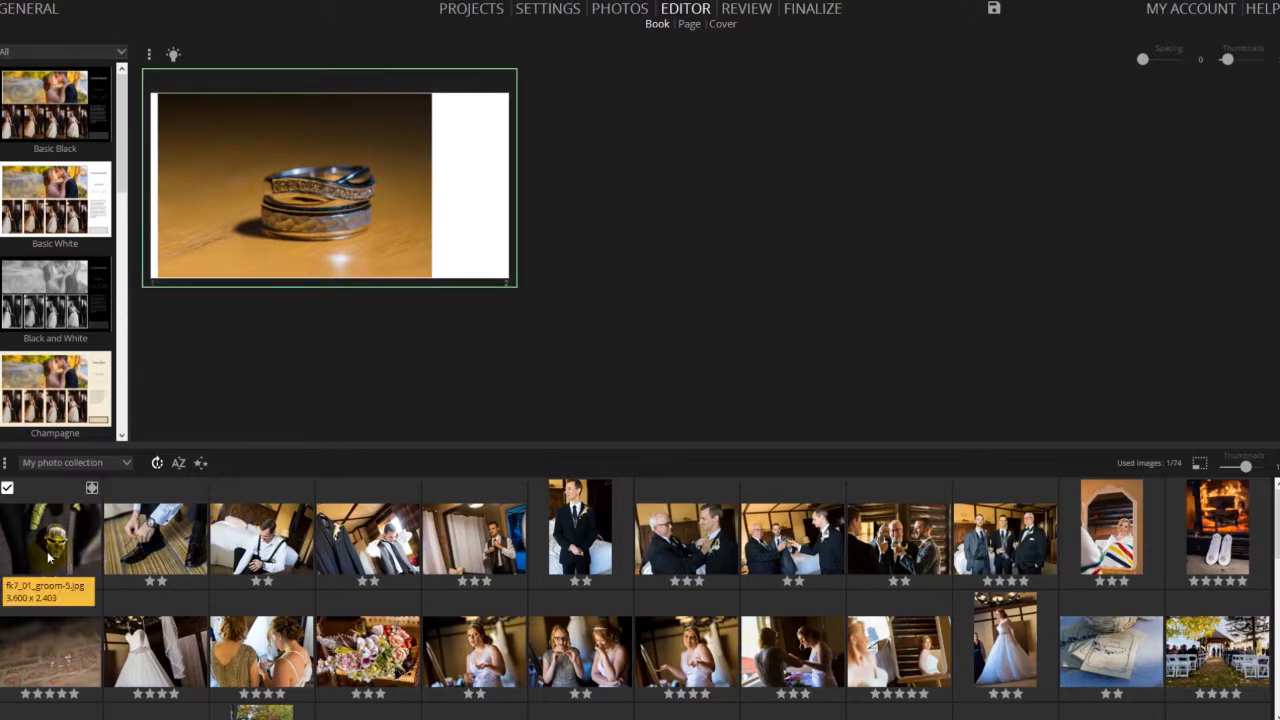
Step: Create a second spread from the next five groom photos and cycle its layouts until the large mirror photo fills the left side
{"action": "left_click", "coordinate": [474, 557], "text": "shift"}
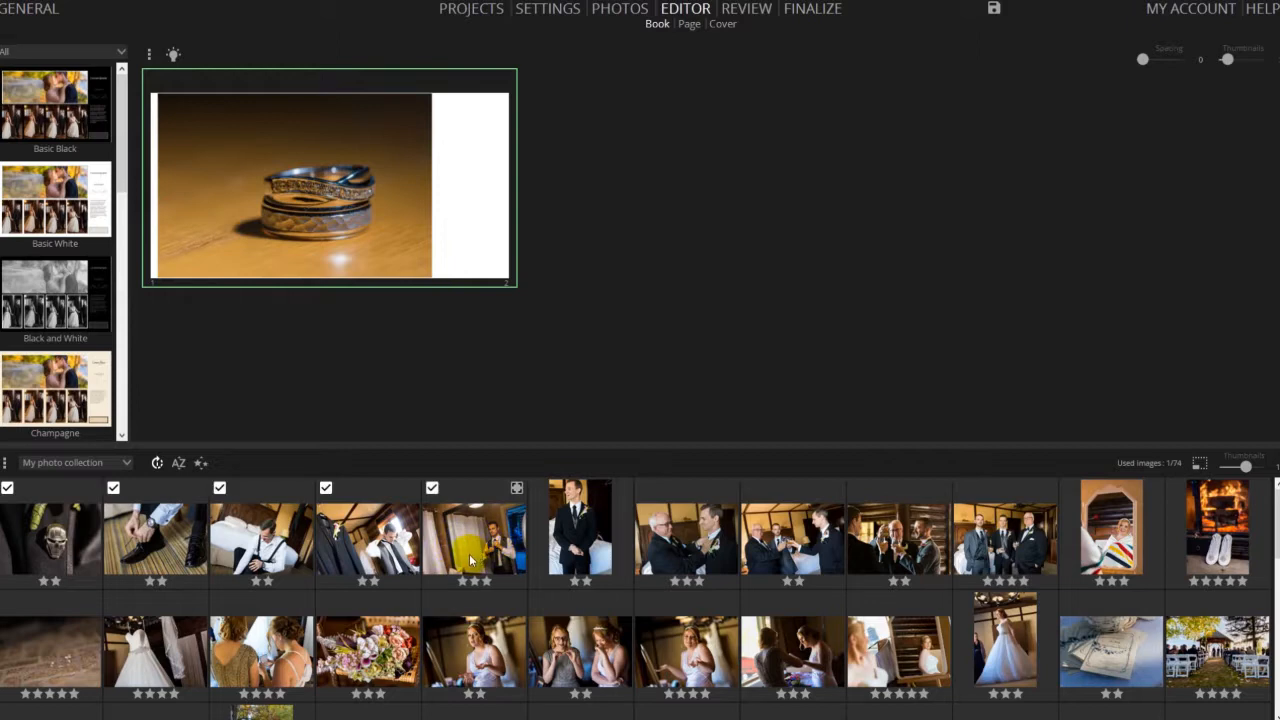
{"action": "left_click_drag", "start_coordinate": [470, 555], "coordinate": [710, 197]}
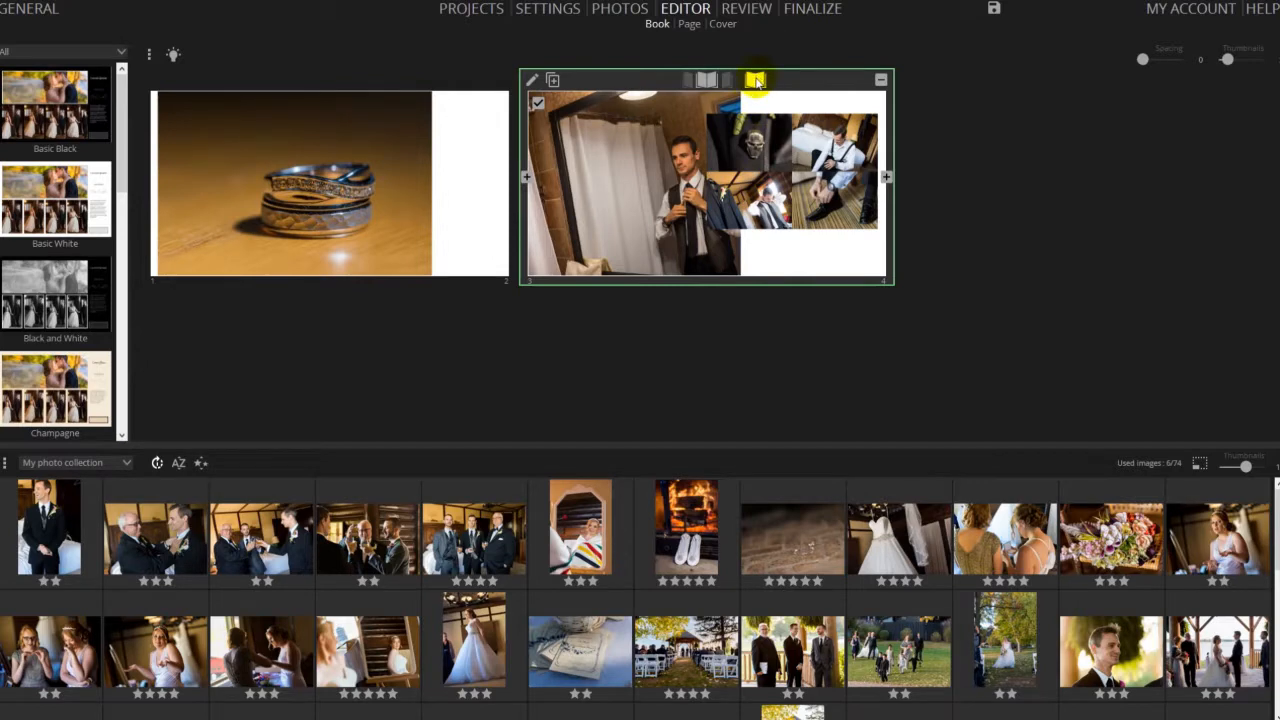
{"action": "left_click", "coordinate": [755, 80]}
{"action": "left_click", "coordinate": [754, 80]}
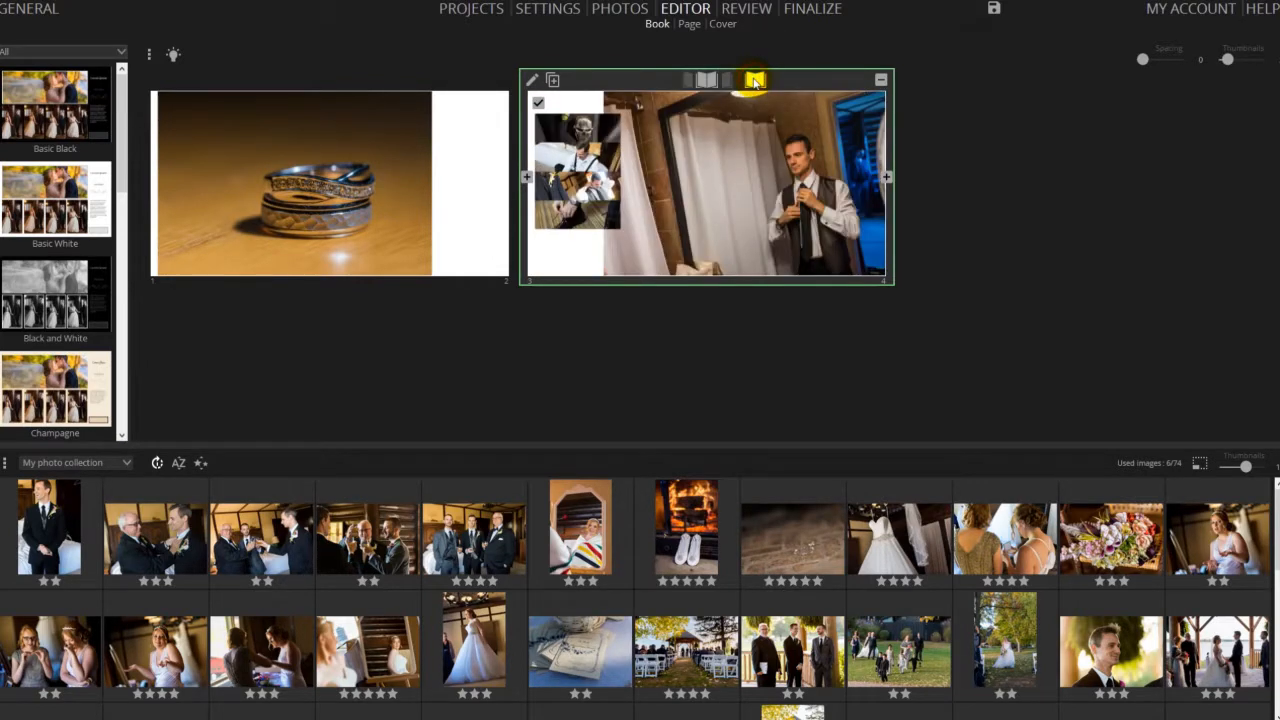
{"action": "left_click", "coordinate": [755, 80]}
{"action": "left_click", "coordinate": [755, 80]}
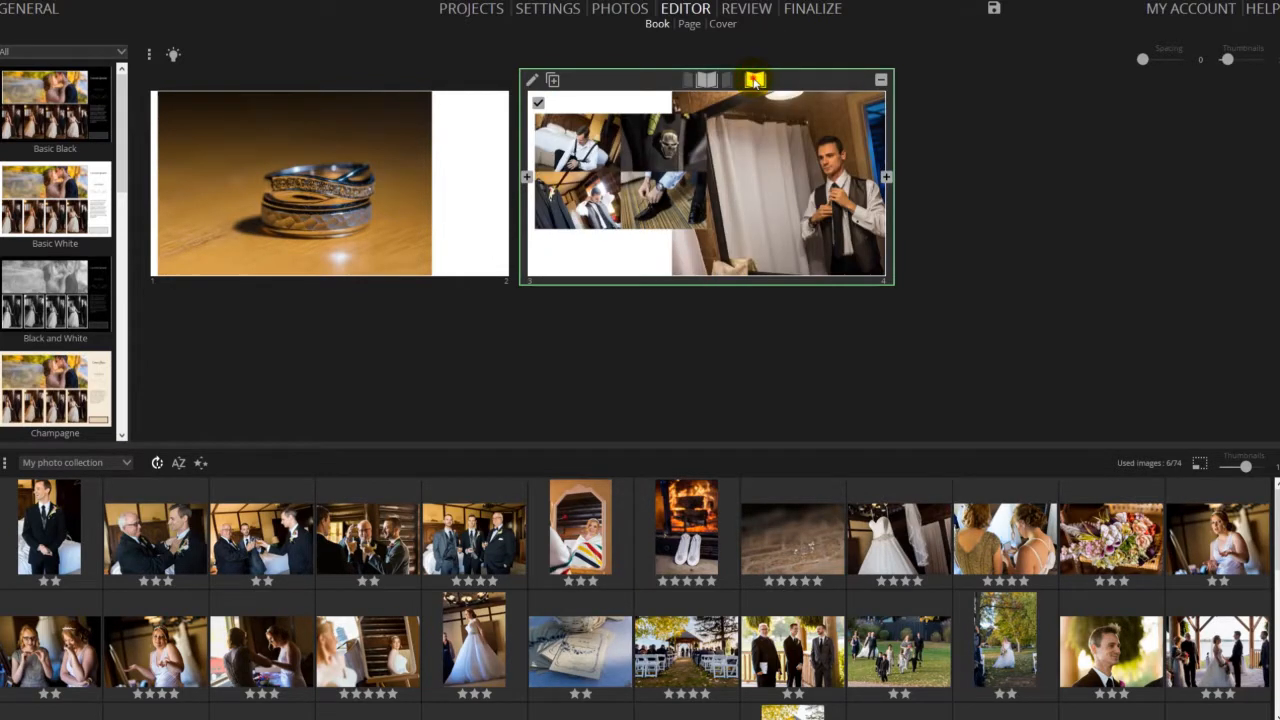
{"action": "left_click", "coordinate": [755, 80]}
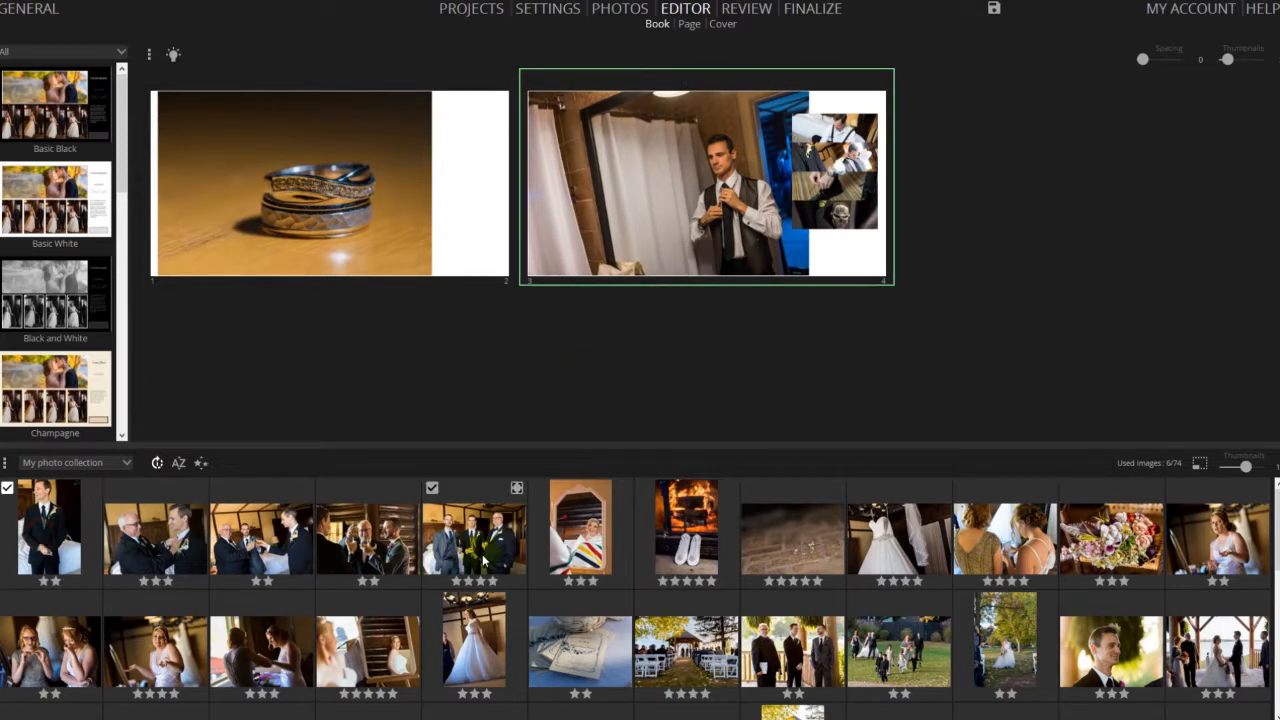
Step: Create a spread from the next four groom photos and another from the photo of three men with drinks
{"action": "left_click", "coordinate": [363, 557], "text": "shift"}
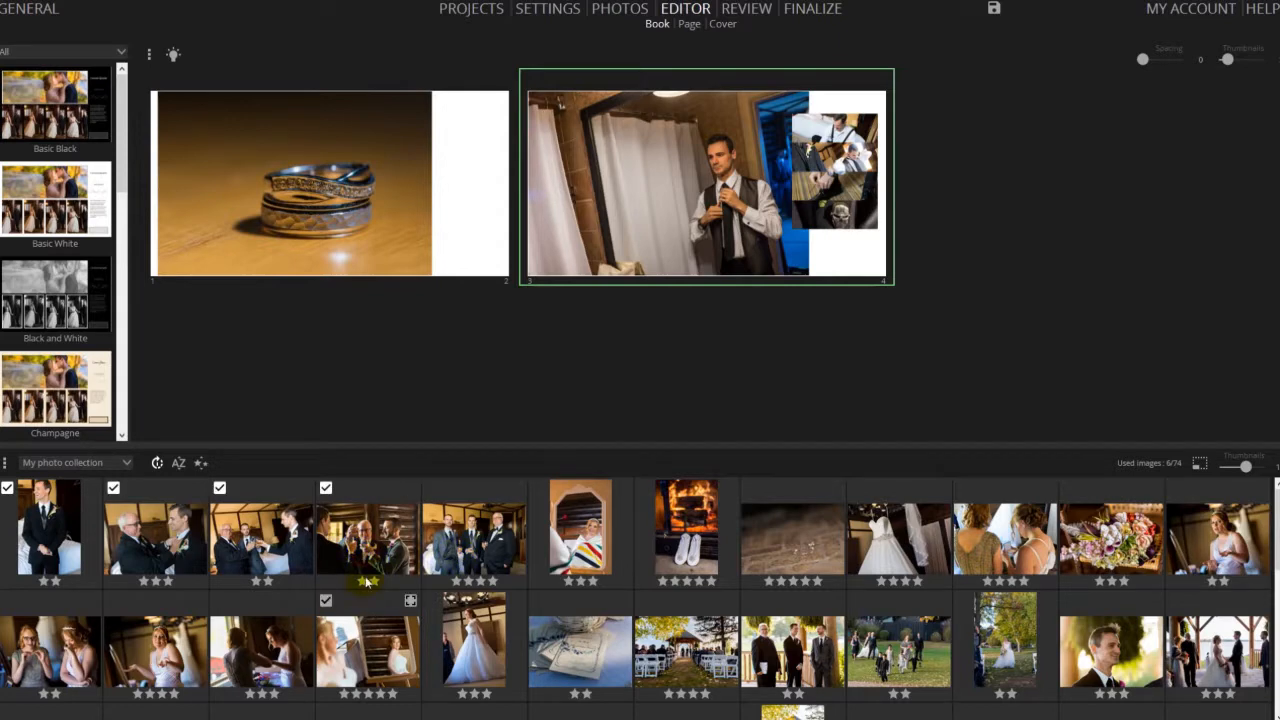
{"action": "left_click_drag", "start_coordinate": [363, 557], "coordinate": [963, 234]}
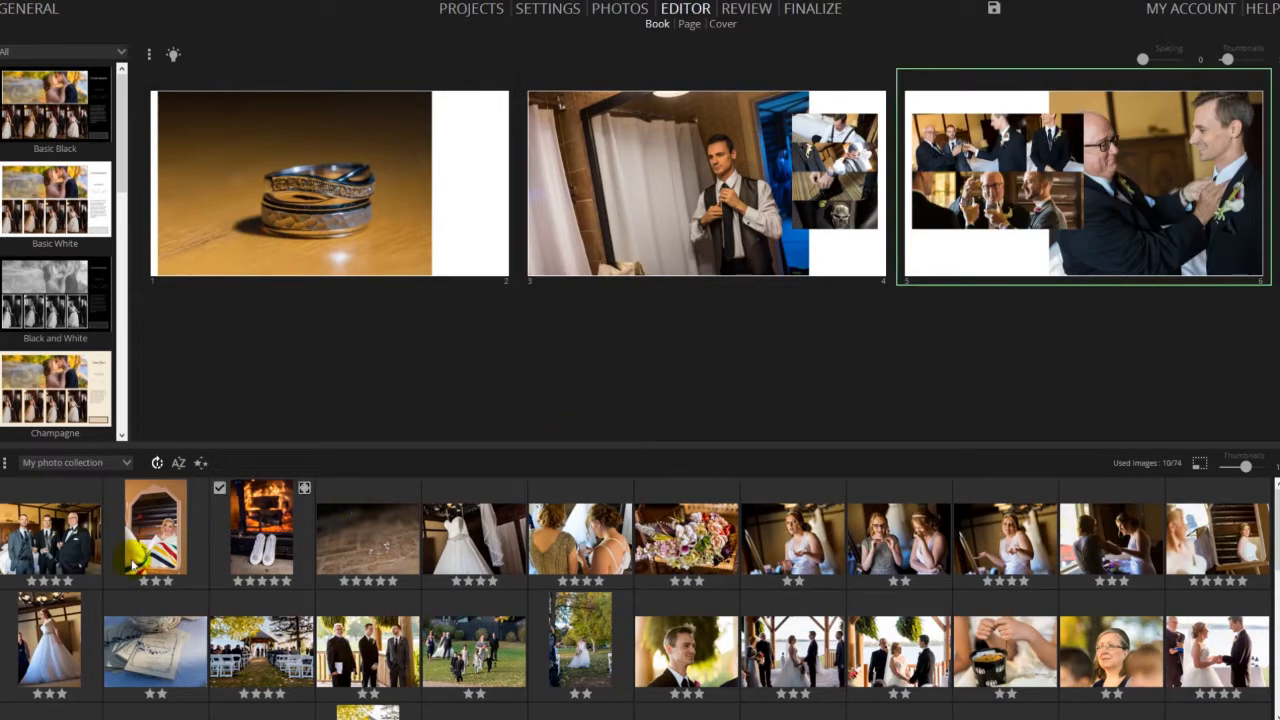
{"action": "left_click_drag", "start_coordinate": [45, 563], "coordinate": [484, 418]}
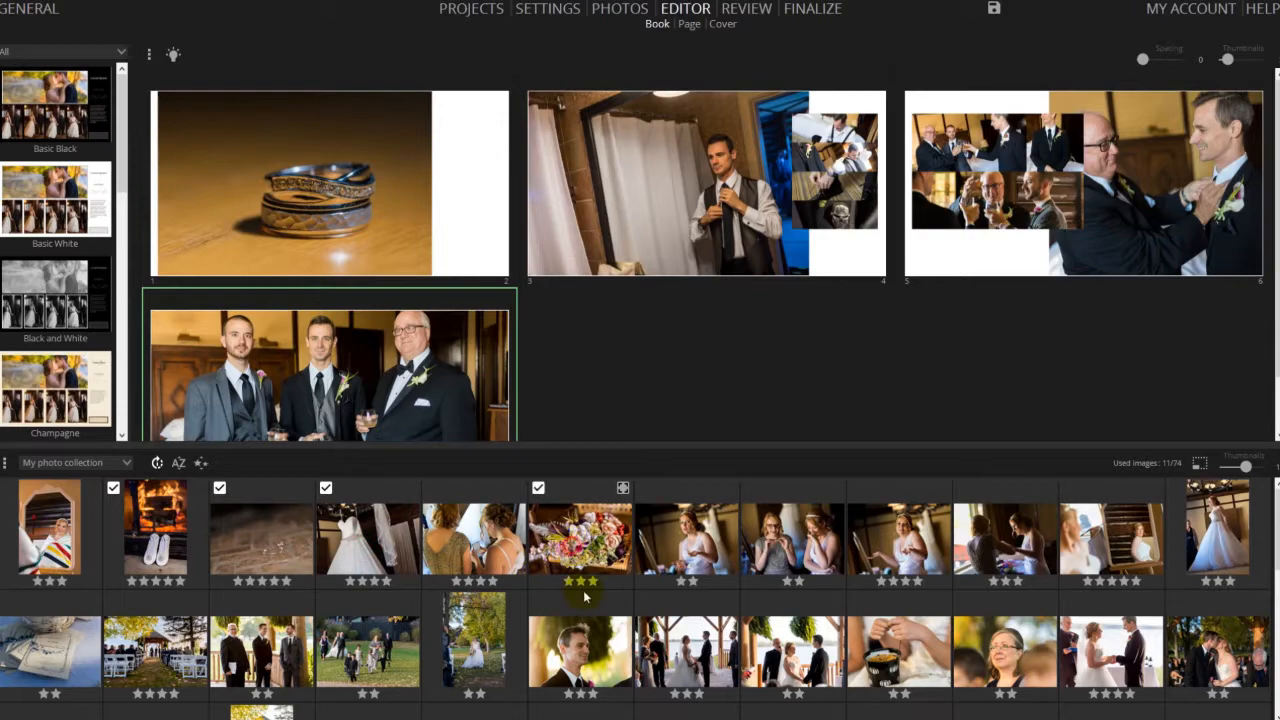
Step: Create a spread from the shoes, brick-floor, dress and bouquet photos, and another from the octagonal mirror portrait
{"action": "left_click_drag", "start_coordinate": [578, 552], "coordinate": [646, 354]}
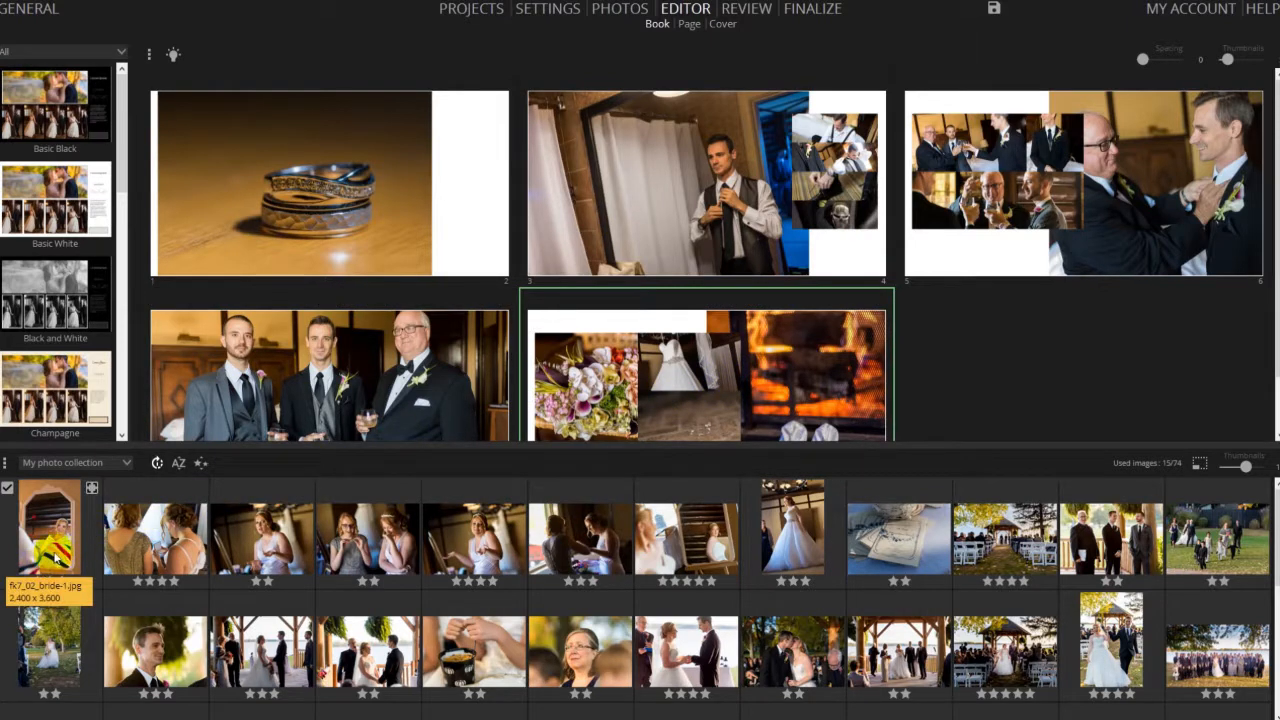
{"action": "mouse_move", "coordinate": [73, 535]}
{"action": "left_mouse_down"}
{"action": "mouse_move", "coordinate": [908, 320]}
{"action": "mouse_move", "coordinate": [957, 363]}
{"action": "mouse_move", "coordinate": [967, 405]}
{"action": "left_mouse_up"}
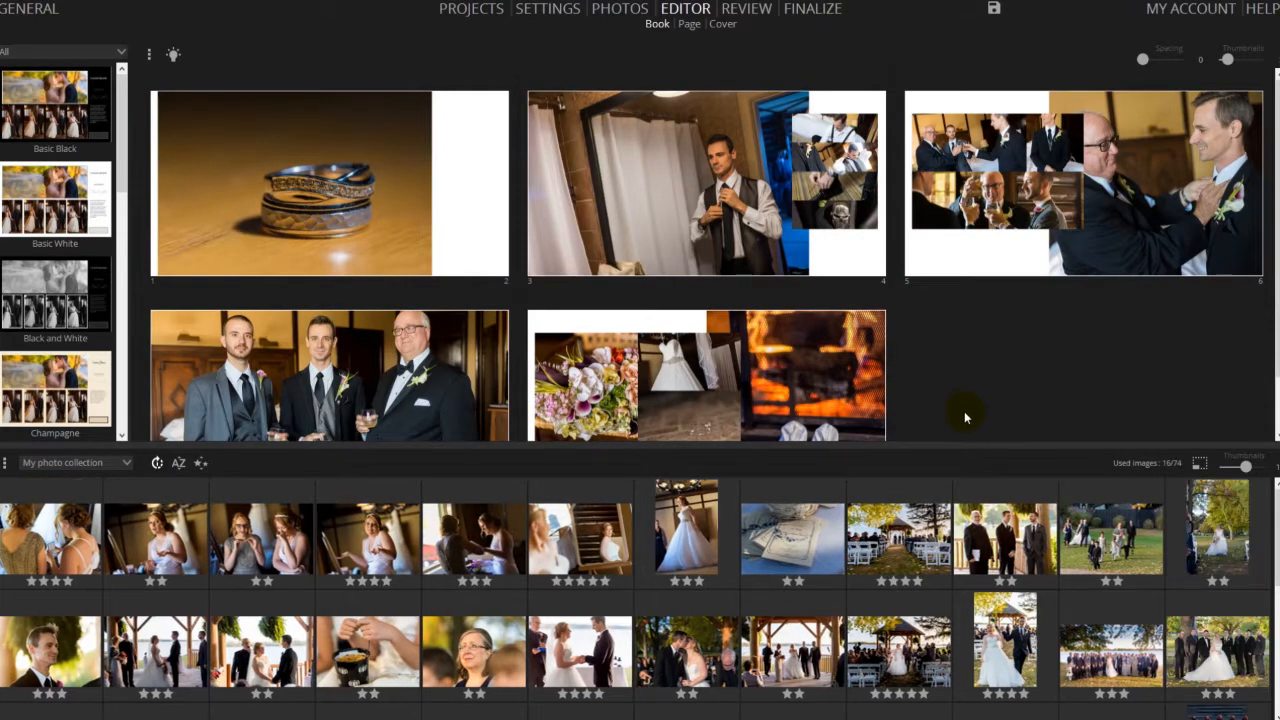
{"action": "scroll", "coordinate": [1100, 375], "scroll_direction": "down", "scroll_amount": 1}
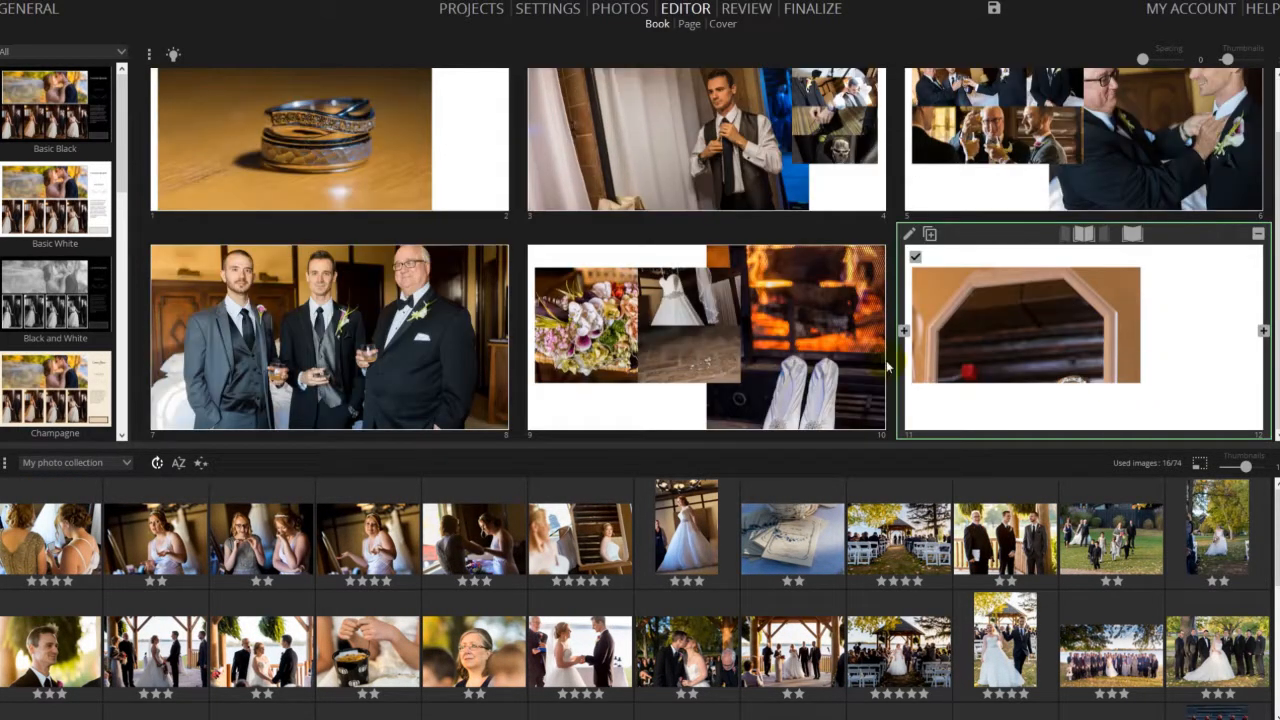
{"action": "left_click", "coordinate": [583, 342]}
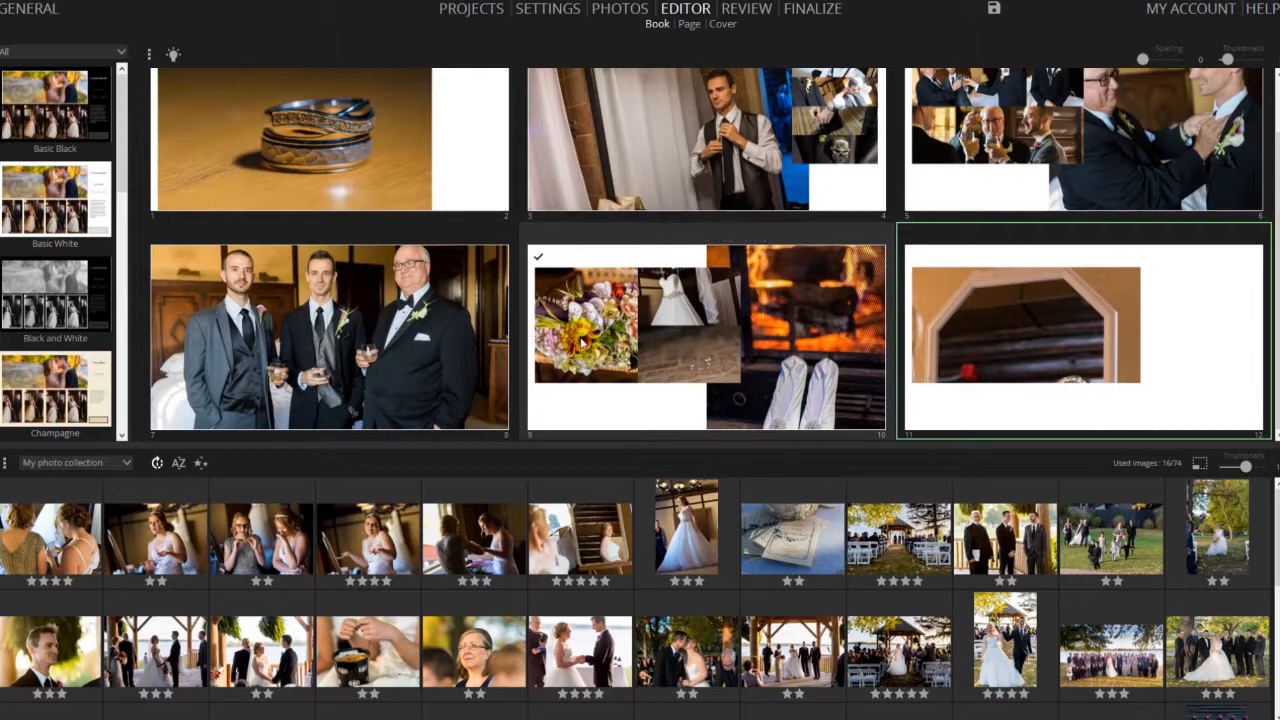
Step: Create another spread from the next five consecutive photos of the bride and bridesmaids getting ready
{"action": "left_click", "coordinate": [37, 564]}
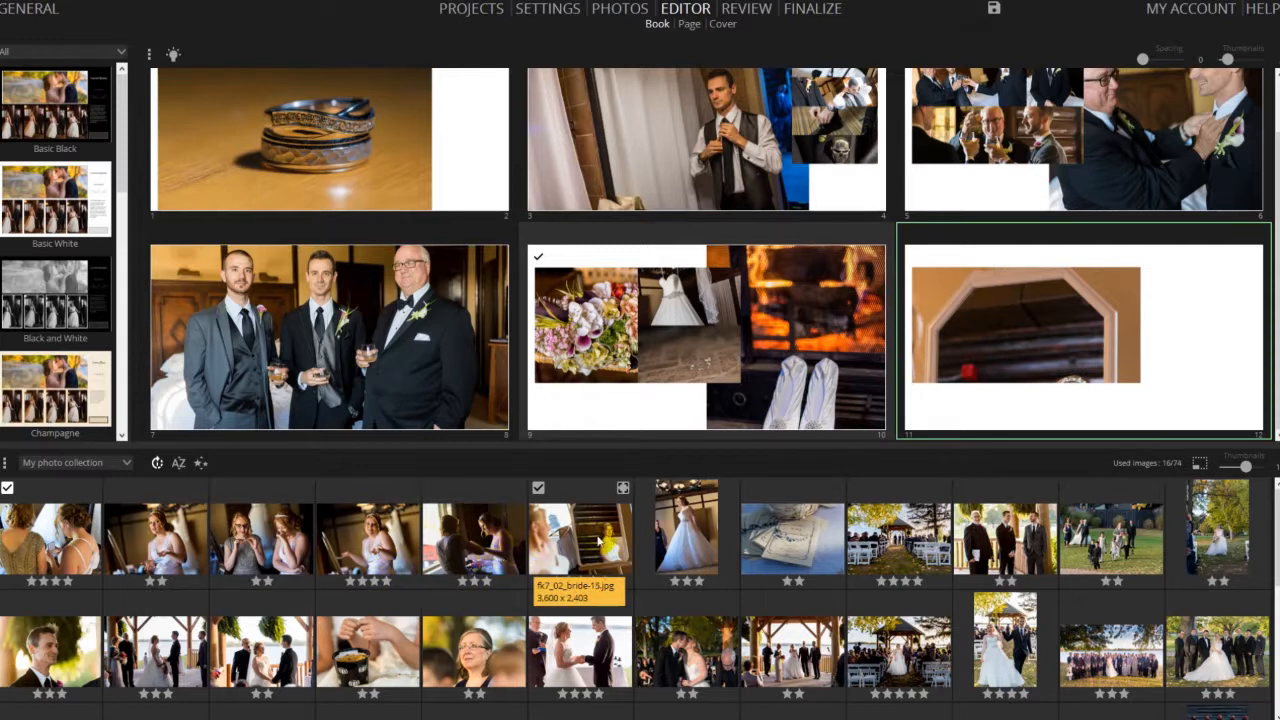
{"action": "left_click", "coordinate": [483, 565], "text": "shift"}
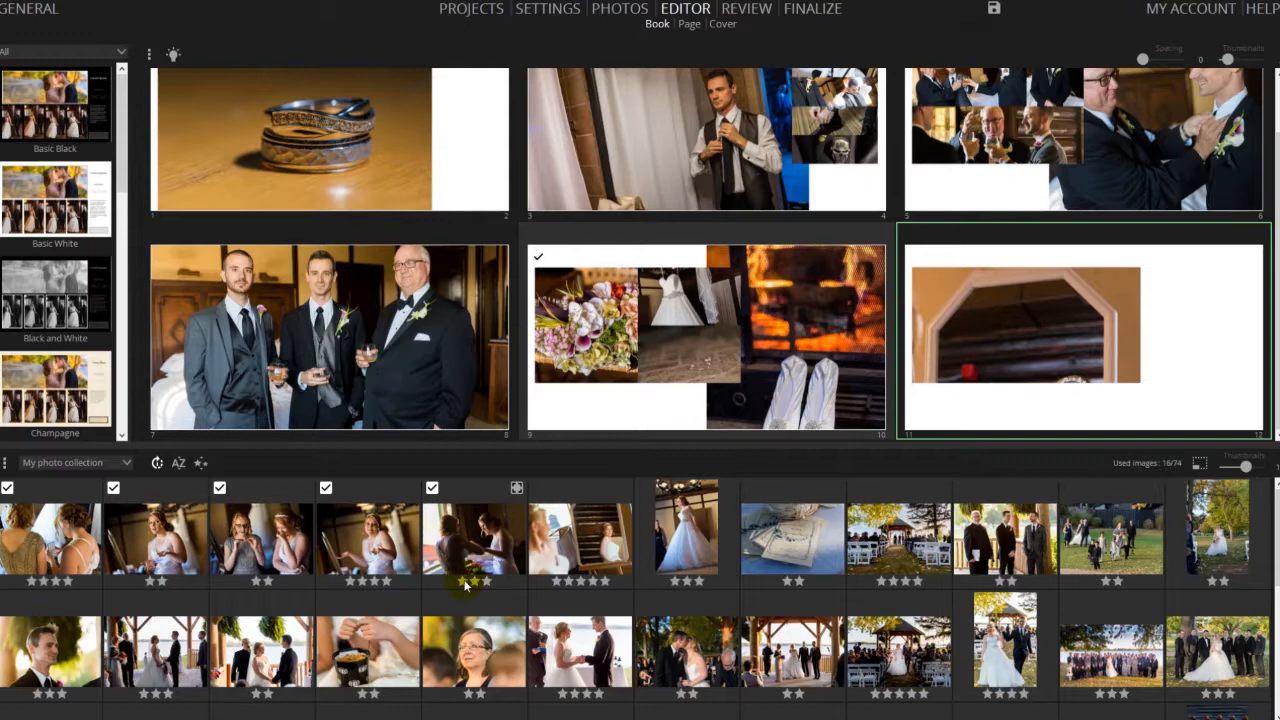
{"action": "left_click_drag", "start_coordinate": [472, 556], "coordinate": [312, 360]}
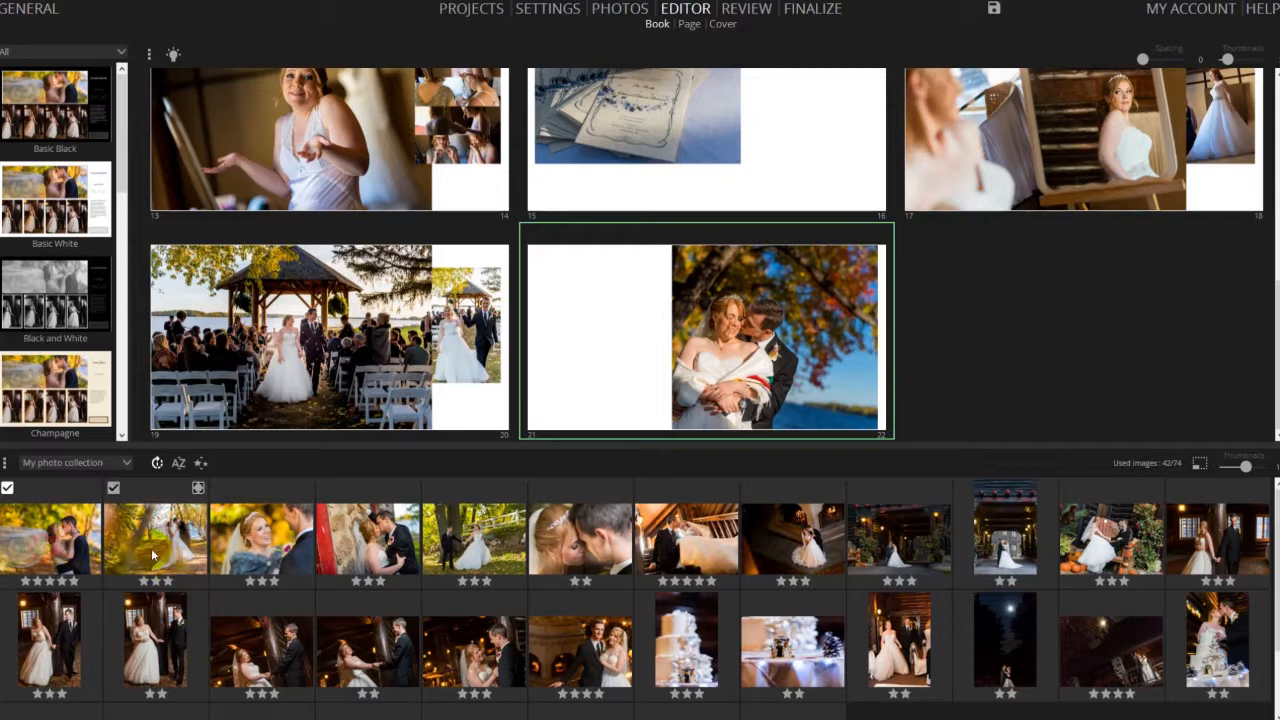
Step: Create a spread from the first two autumn couple photos and cycle through its random spread layouts
{"action": "left_click_drag", "start_coordinate": [143, 560], "coordinate": [1037, 316]}
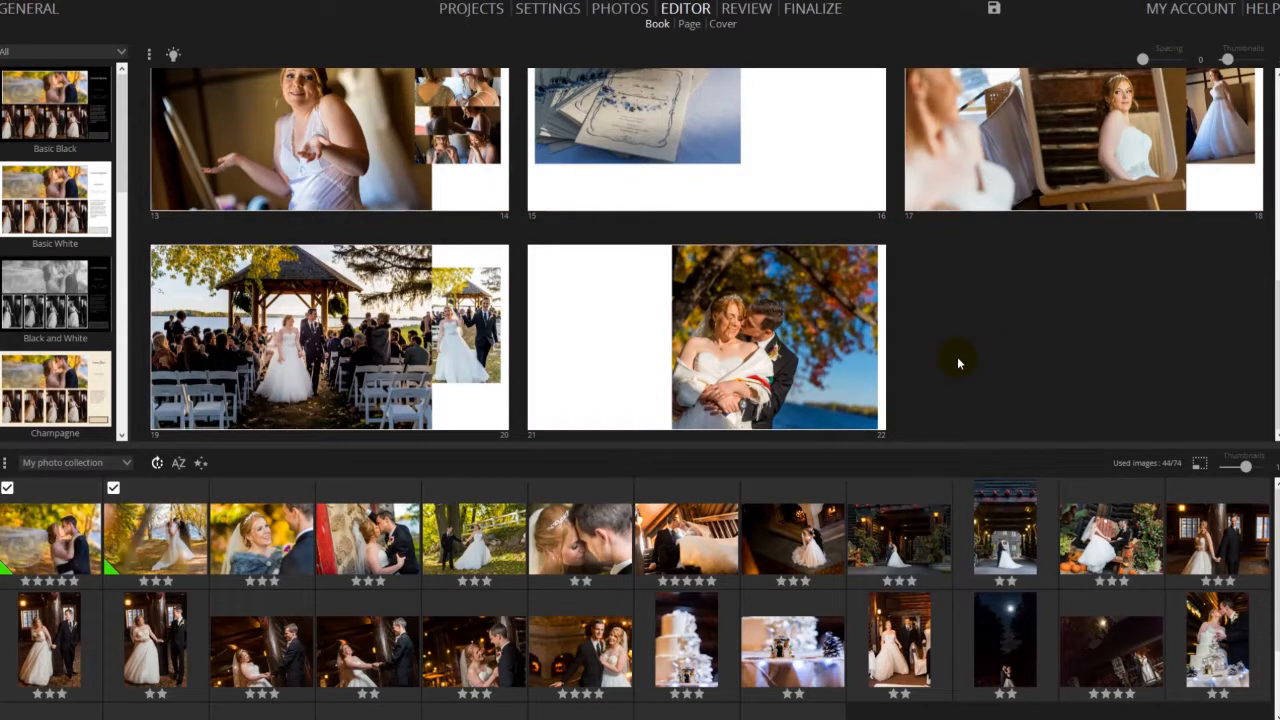
{"action": "left_click", "coordinate": [850, 365]}
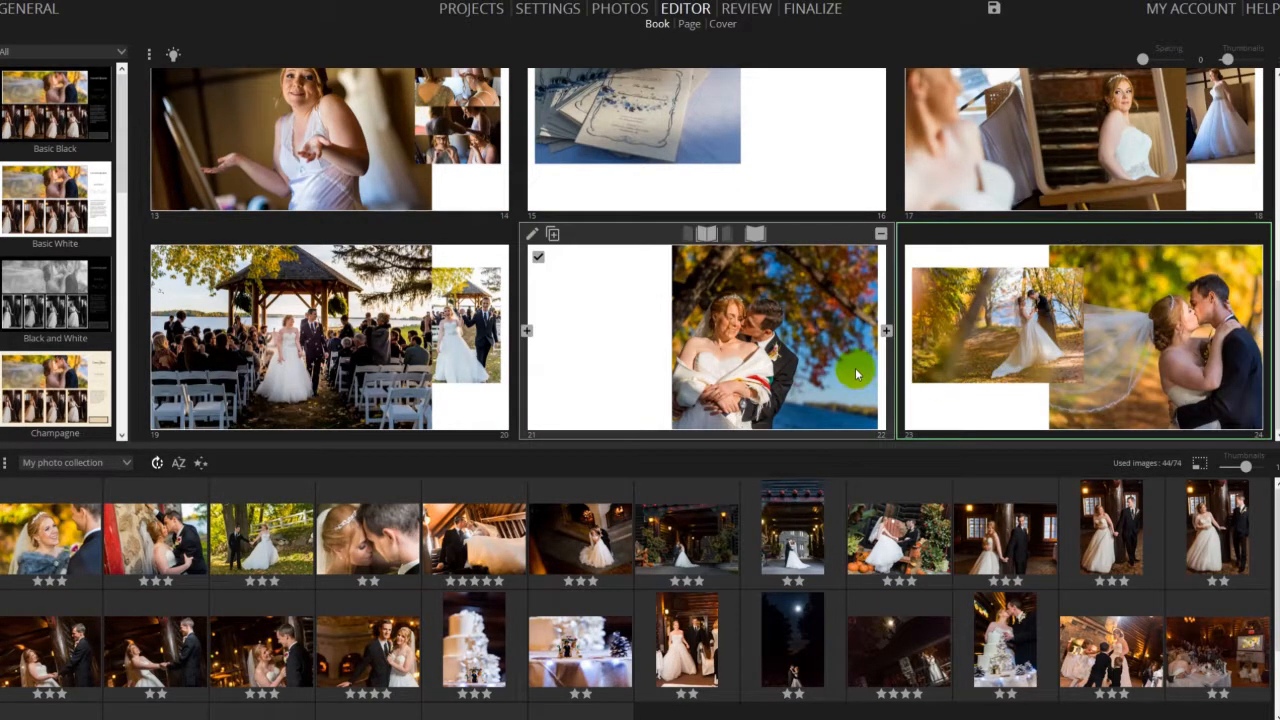
{"action": "left_click", "coordinate": [960, 316]}
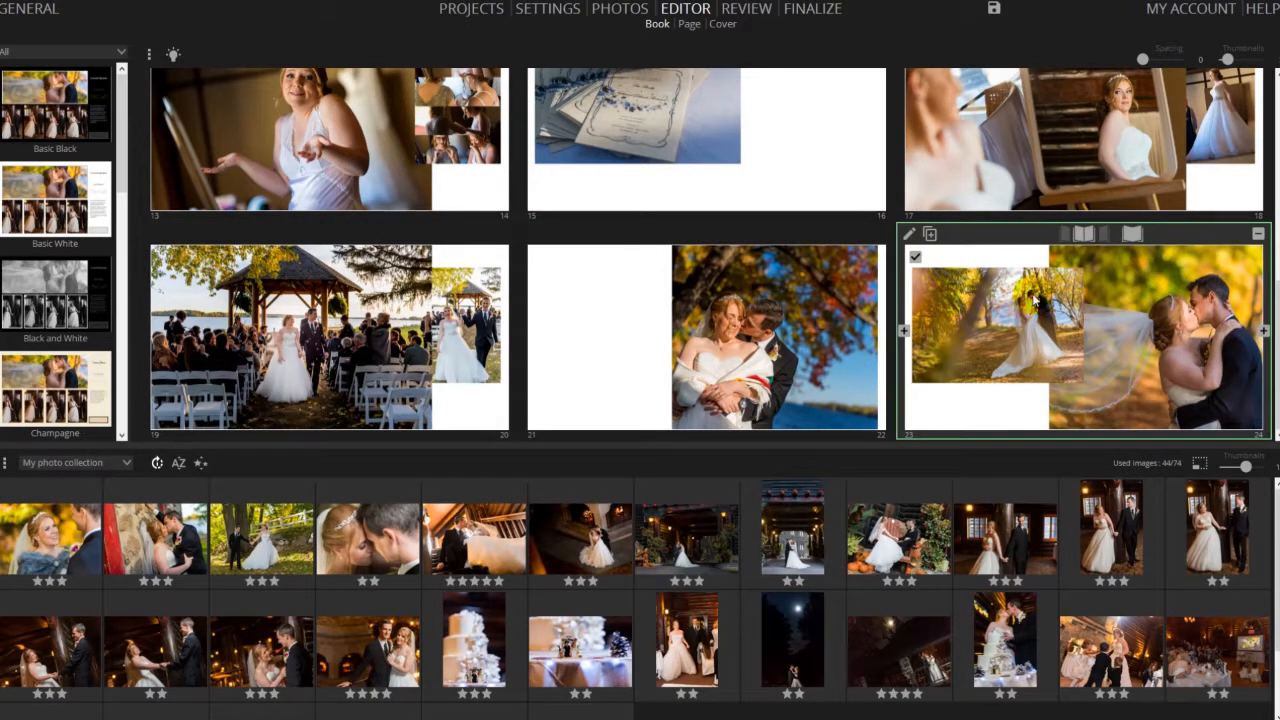
{"action": "left_click", "coordinate": [1132, 237]}
{"action": "left_click", "coordinate": [1132, 237]}
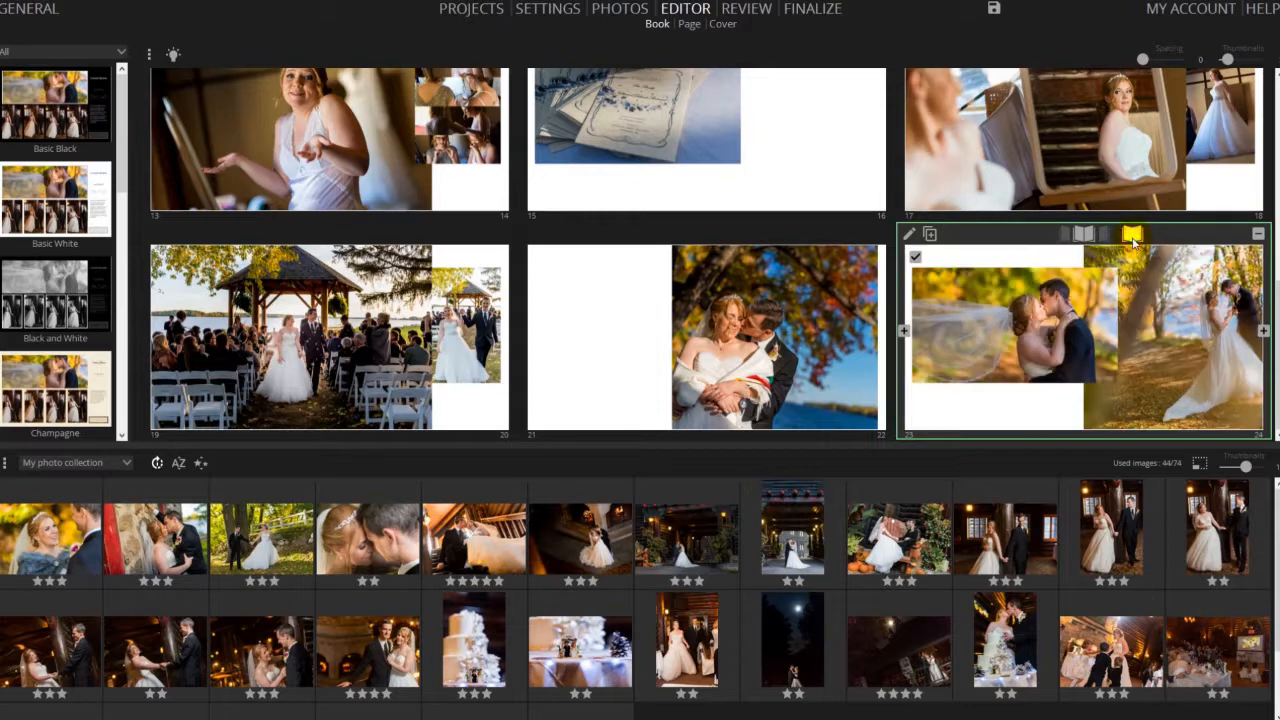
Step: Try further random layouts for the spread with the two autumn couple photos in the book overview
{"action": "left_click", "coordinate": [1132, 237]}
{"action": "left_click", "coordinate": [1132, 237]}
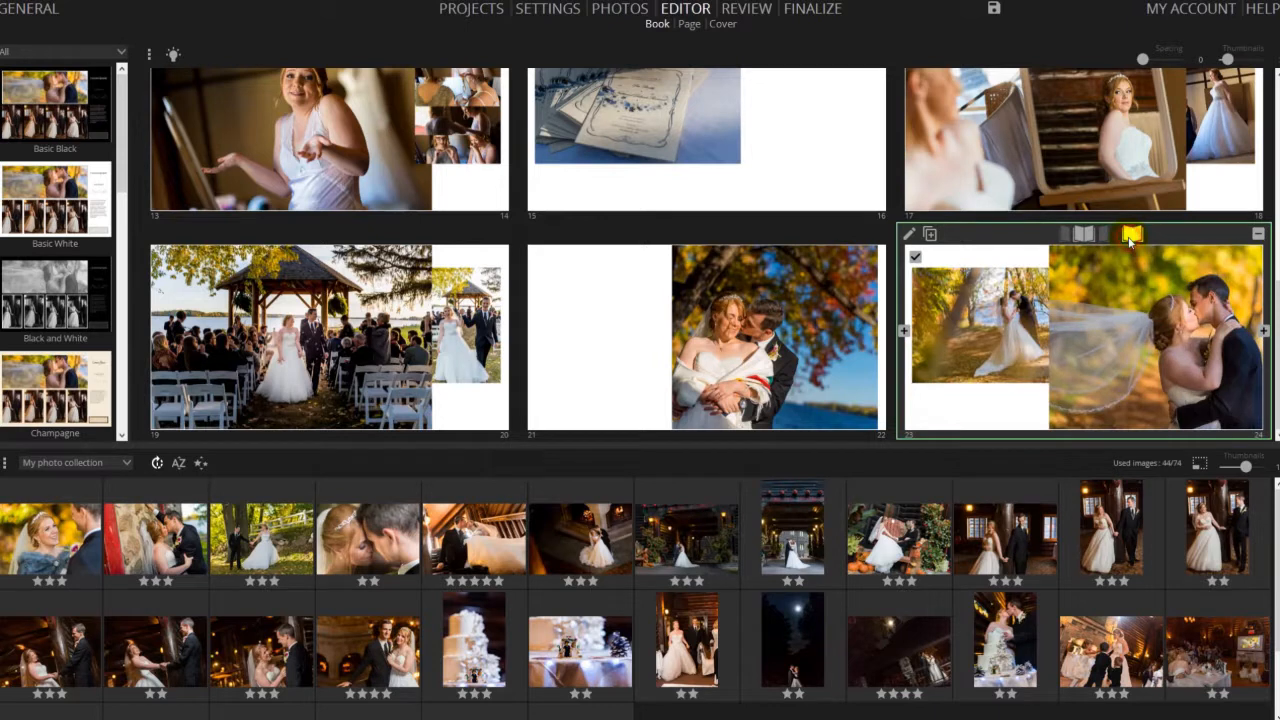
{"action": "left_click", "coordinate": [1131, 237]}
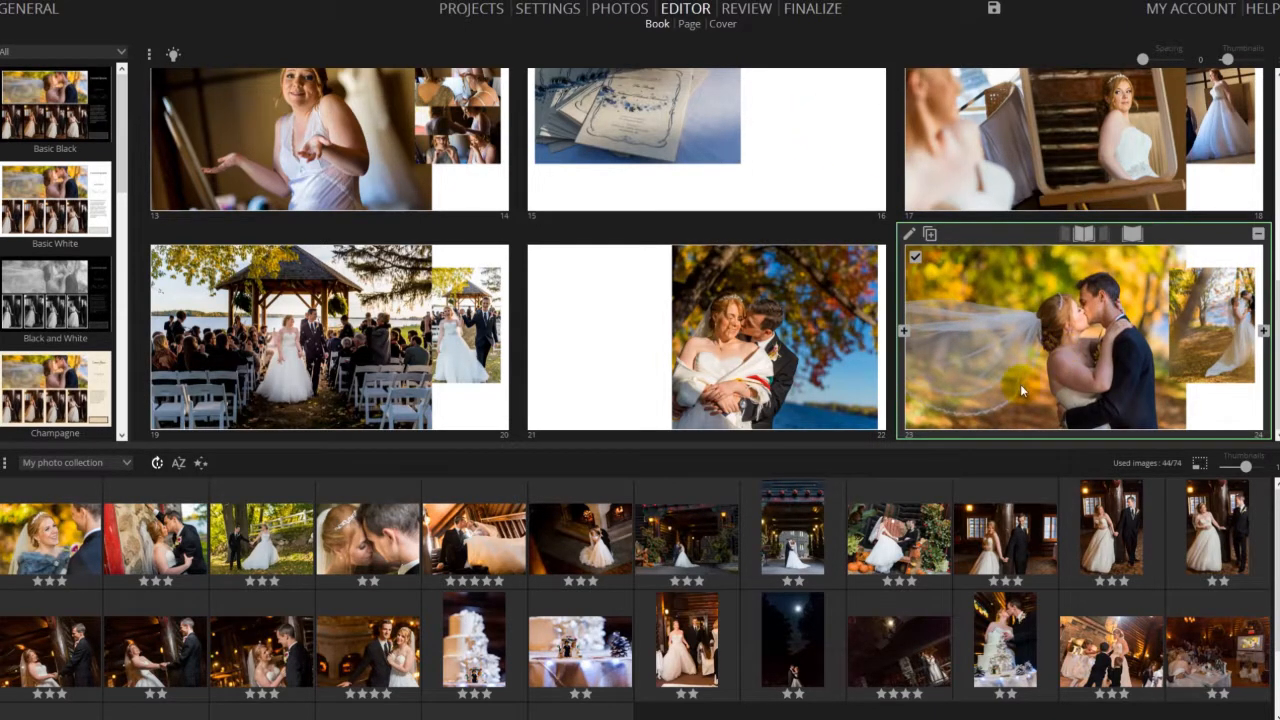
Step: Open the autumn couple spread for single-page editing and try several more random spread layouts
{"action": "left_click", "coordinate": [689, 30]}
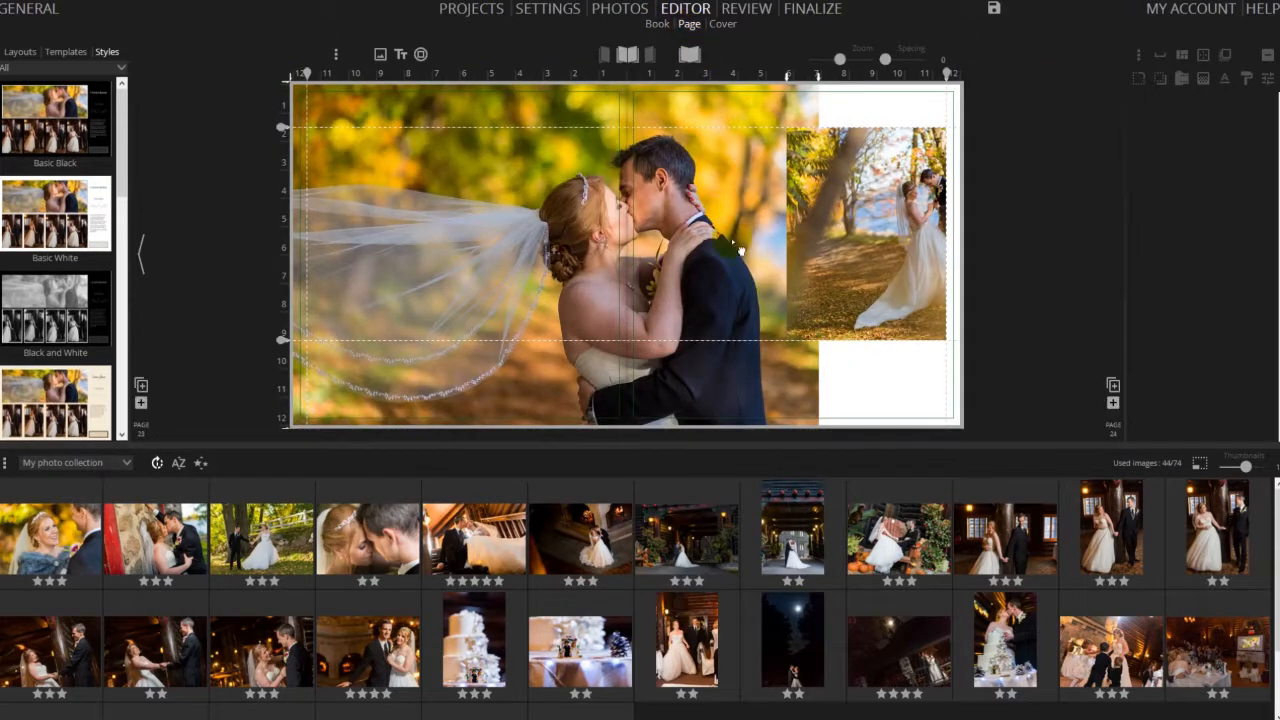
{"action": "left_click", "coordinate": [689, 56]}
{"action": "left_click", "coordinate": [689, 56]}
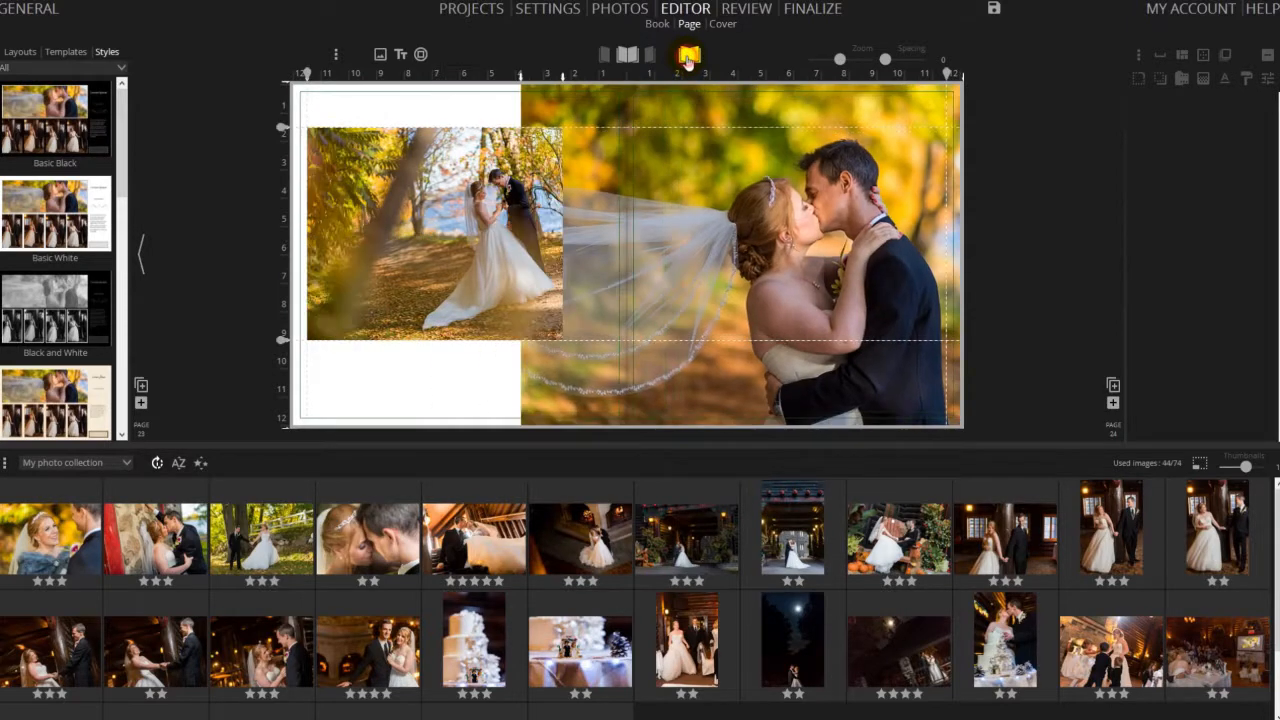
{"action": "left_click", "coordinate": [688, 56]}
{"action": "left_click", "coordinate": [689, 56]}
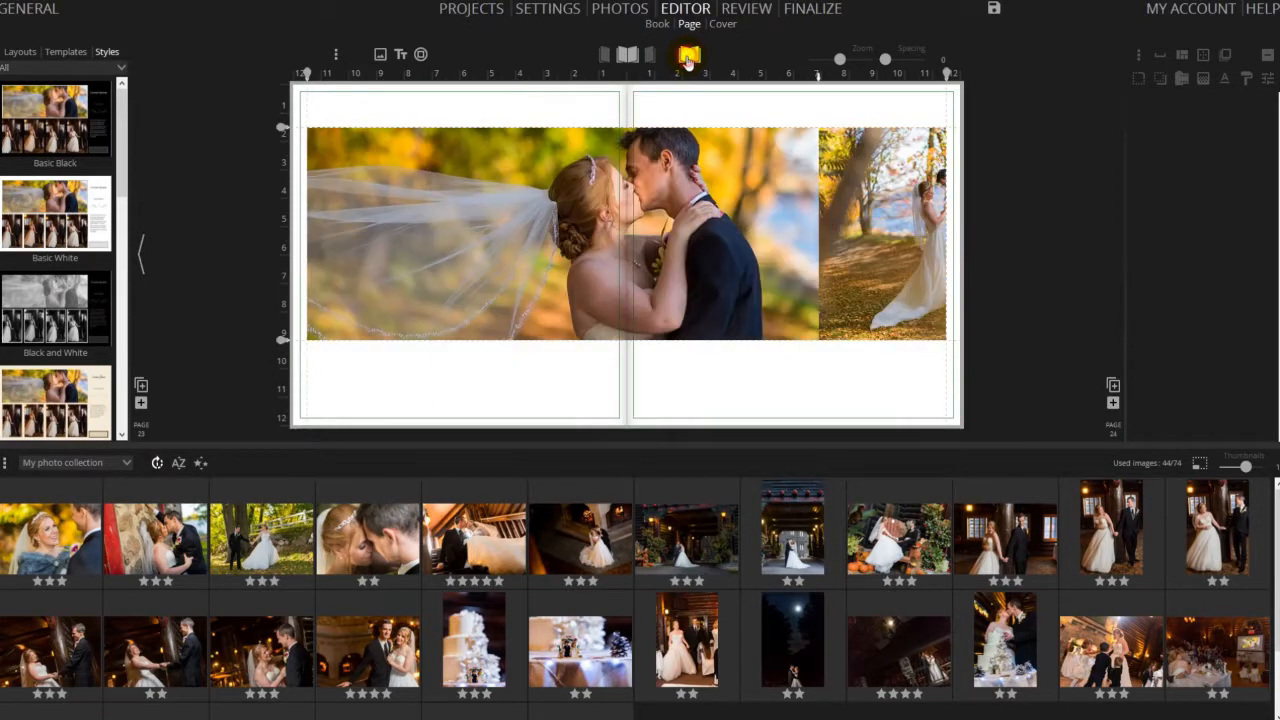
{"action": "left_click", "coordinate": [689, 56]}
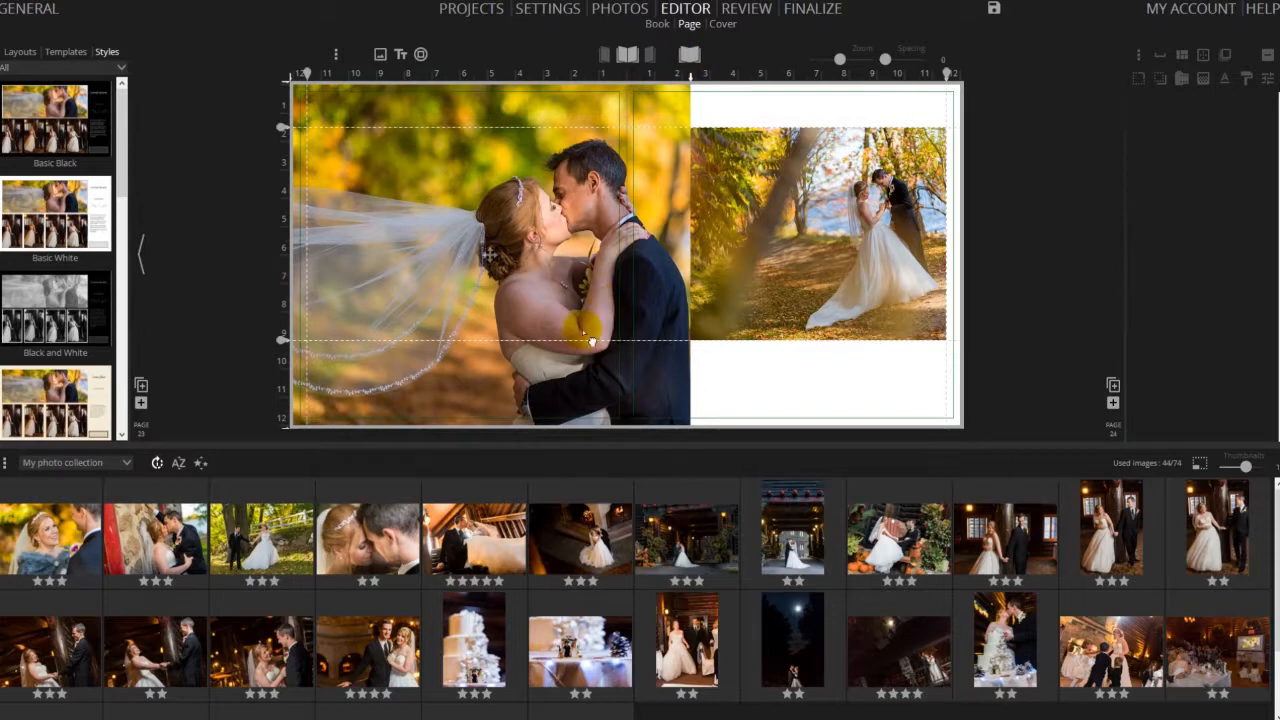
Step: Widen the large veil-and-kiss photo across the spread to about 19.37" x 12.25", overlapping the smaller photo
{"action": "left_click", "coordinate": [590, 296]}
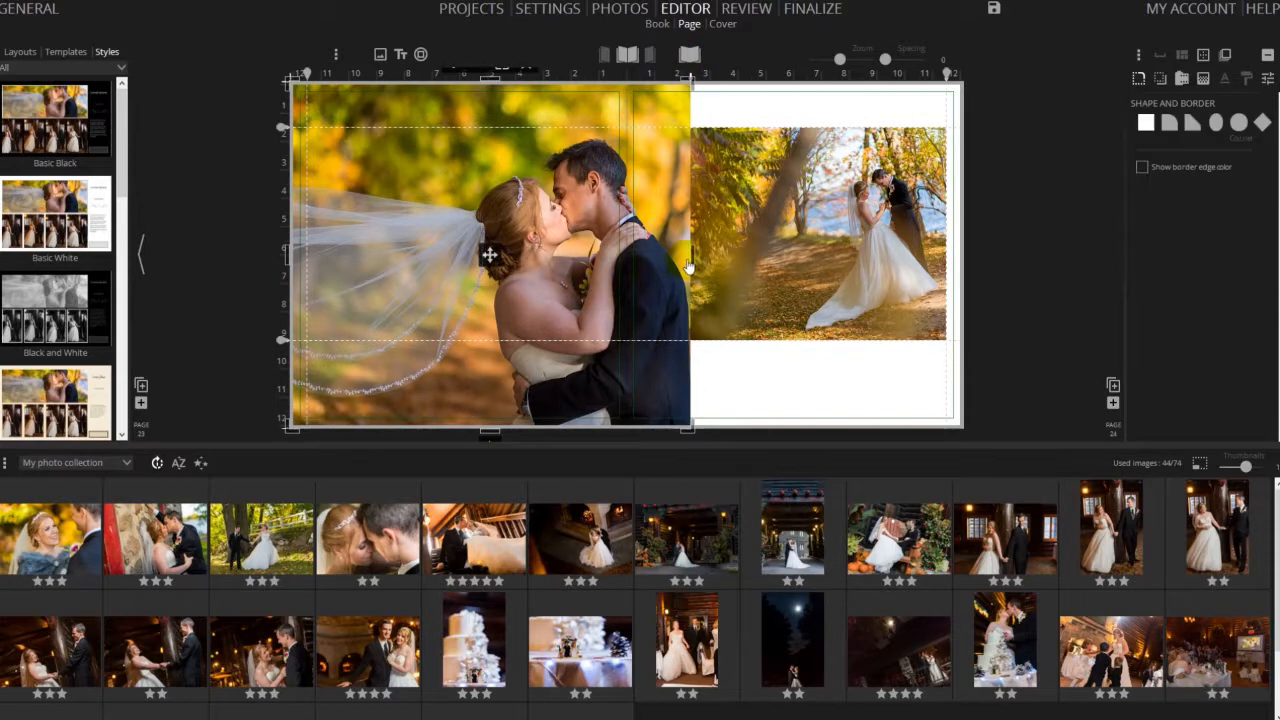
{"action": "left_click_drag", "start_coordinate": [693, 263], "coordinate": [828, 252]}
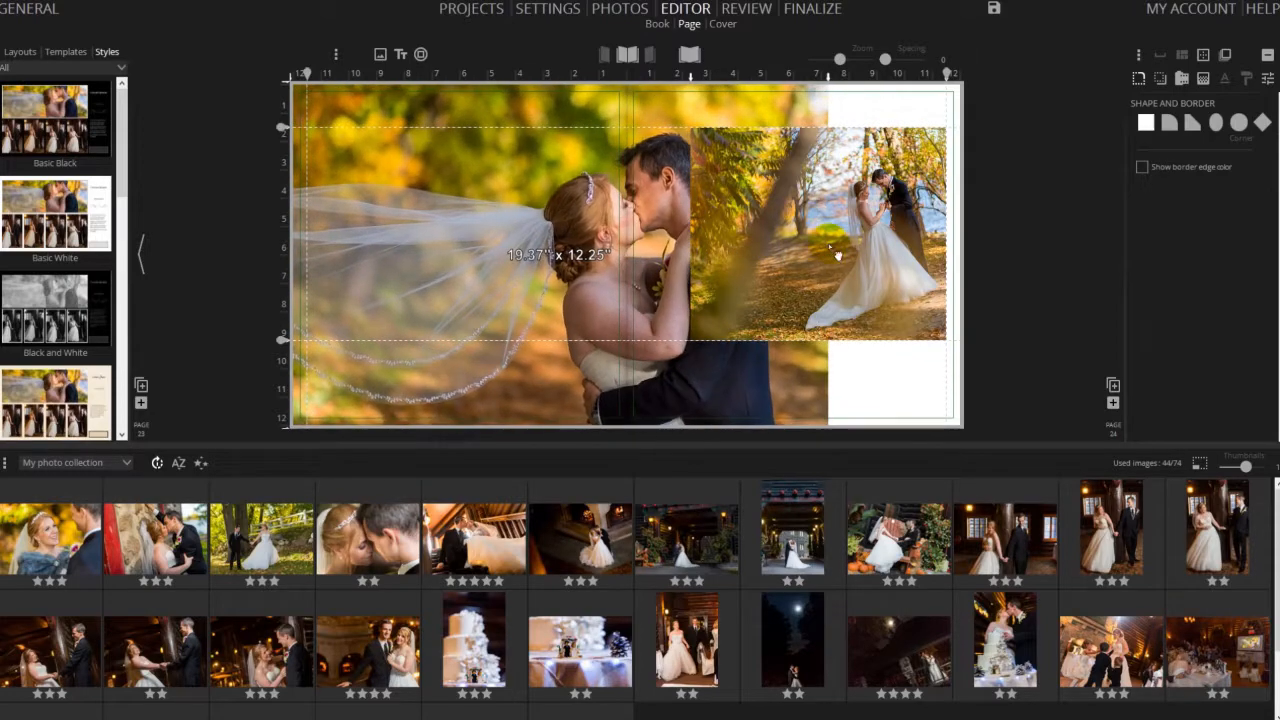
Step: Cycle random layouts until both photos form a strip within the margins, with the full-length couple photo narrow beside the wide kissing photo
{"action": "left_click", "coordinate": [690, 56]}
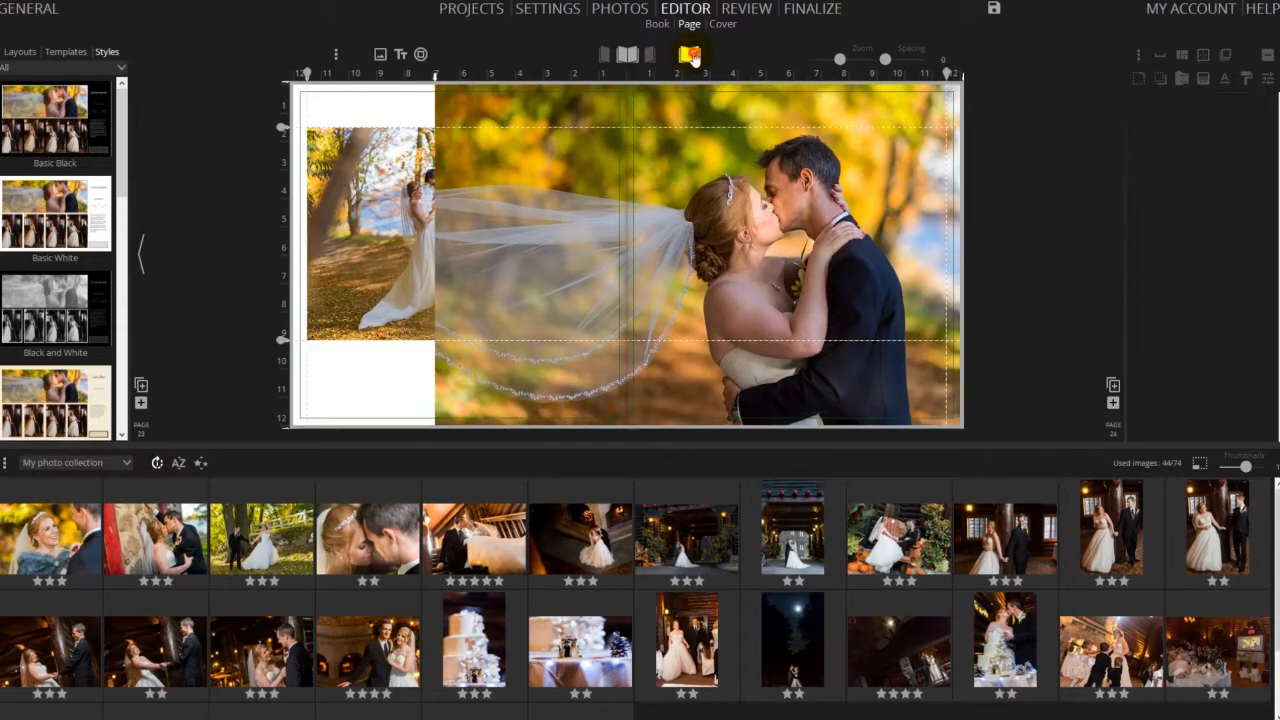
{"action": "left_click", "coordinate": [690, 56]}
{"action": "left_click", "coordinate": [690, 56]}
{"action": "left_click", "coordinate": [690, 56]}
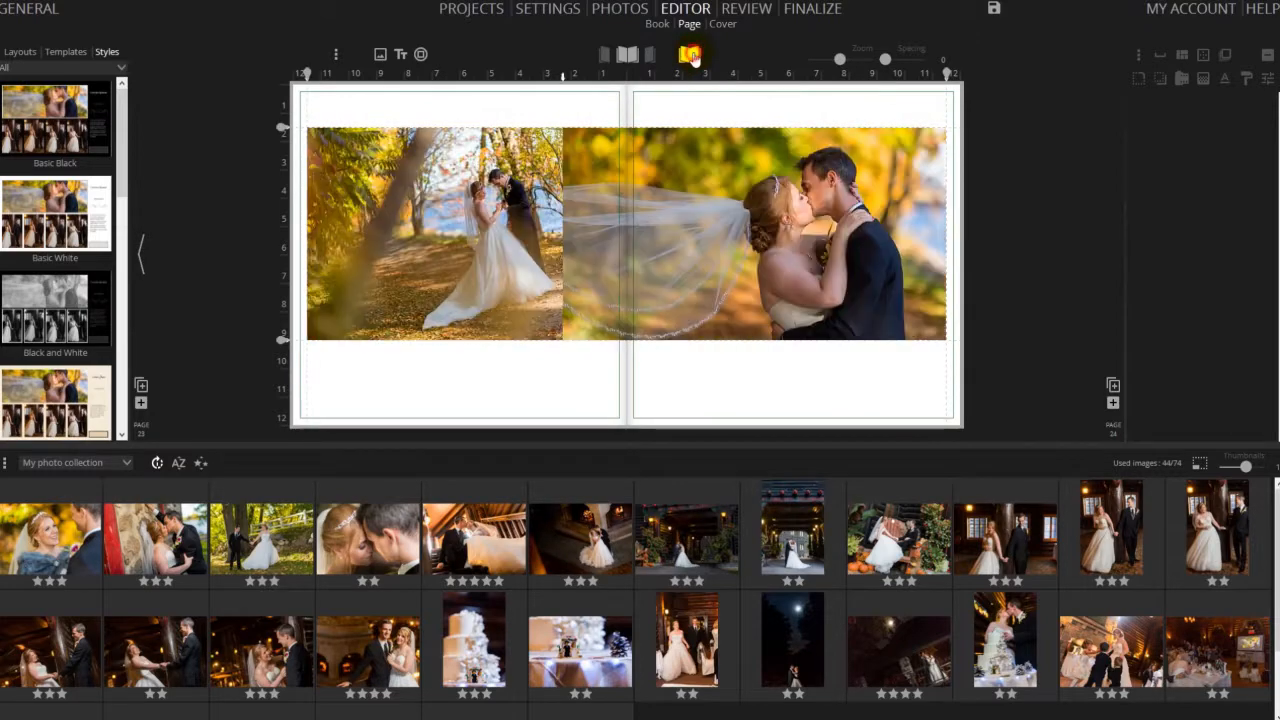
{"action": "left_click", "coordinate": [691, 56]}
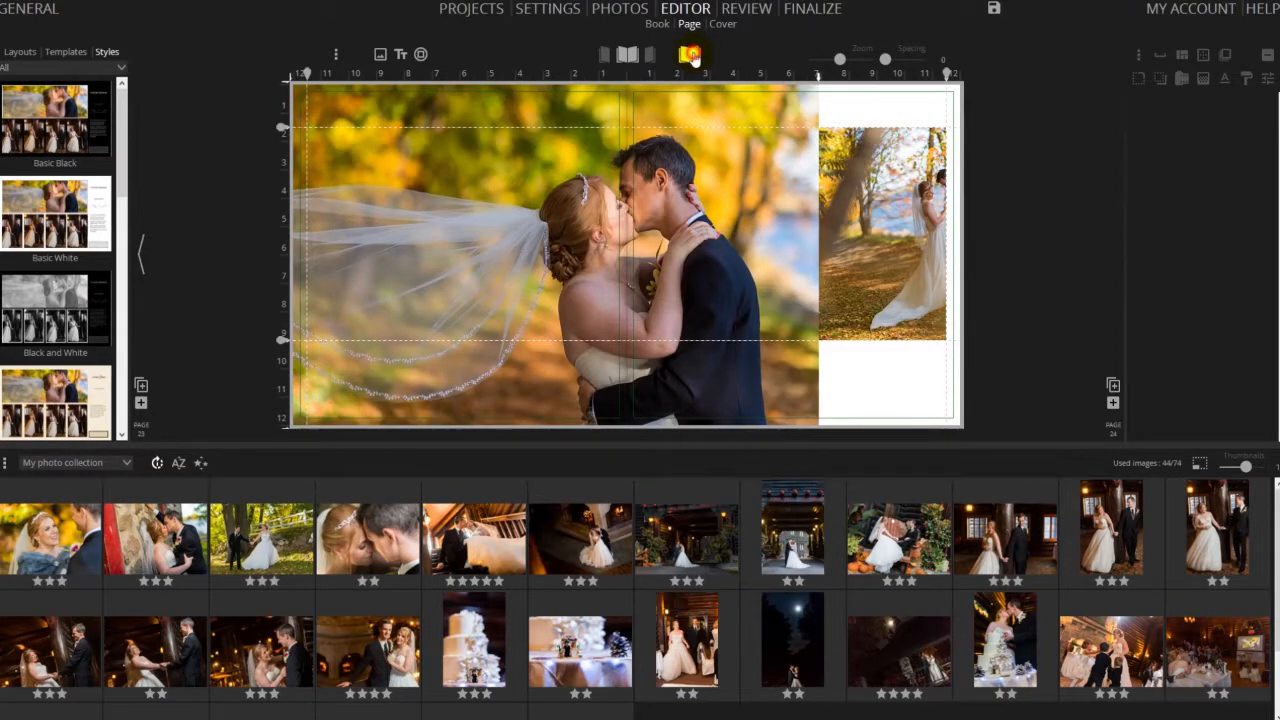
{"action": "left_click", "coordinate": [691, 56]}
{"action": "left_click", "coordinate": [691, 56]}
{"action": "left_click", "coordinate": [691, 56]}
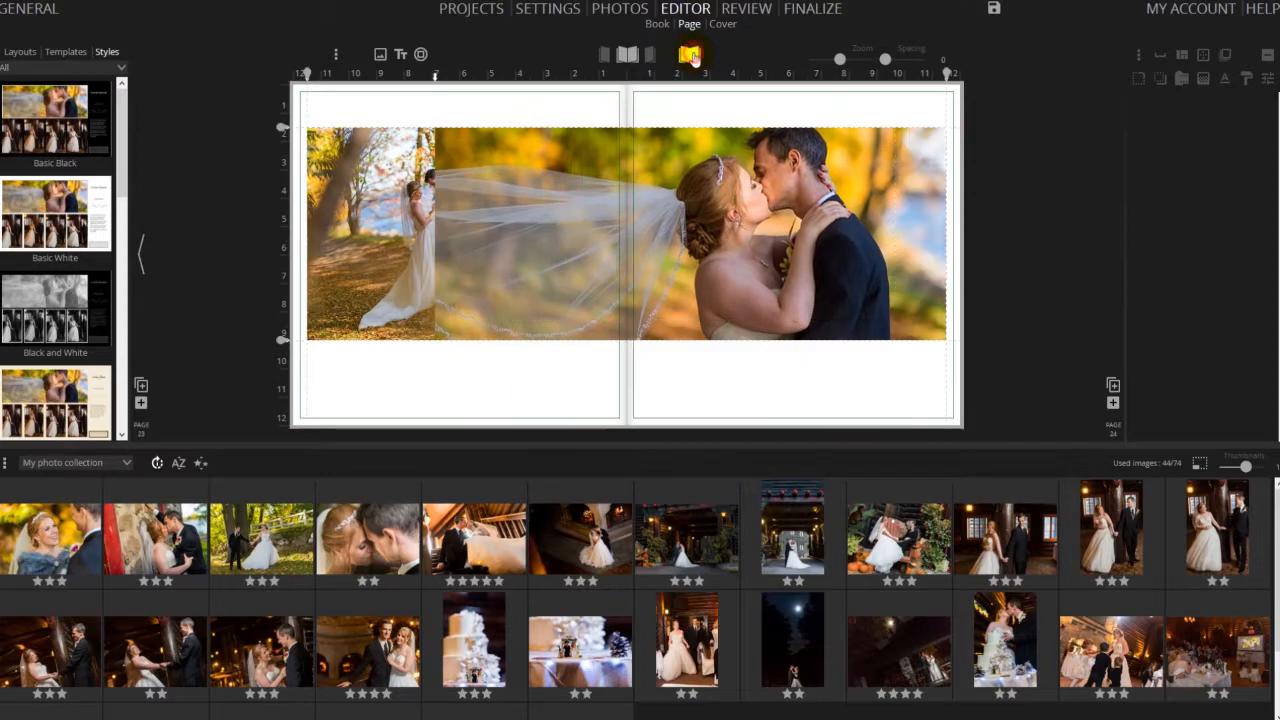
Step: Pan the full-length couple photo to bring both people into its frame, and shift the shared divider to make that frame 5.50" wide
{"action": "left_click", "coordinate": [370, 236]}
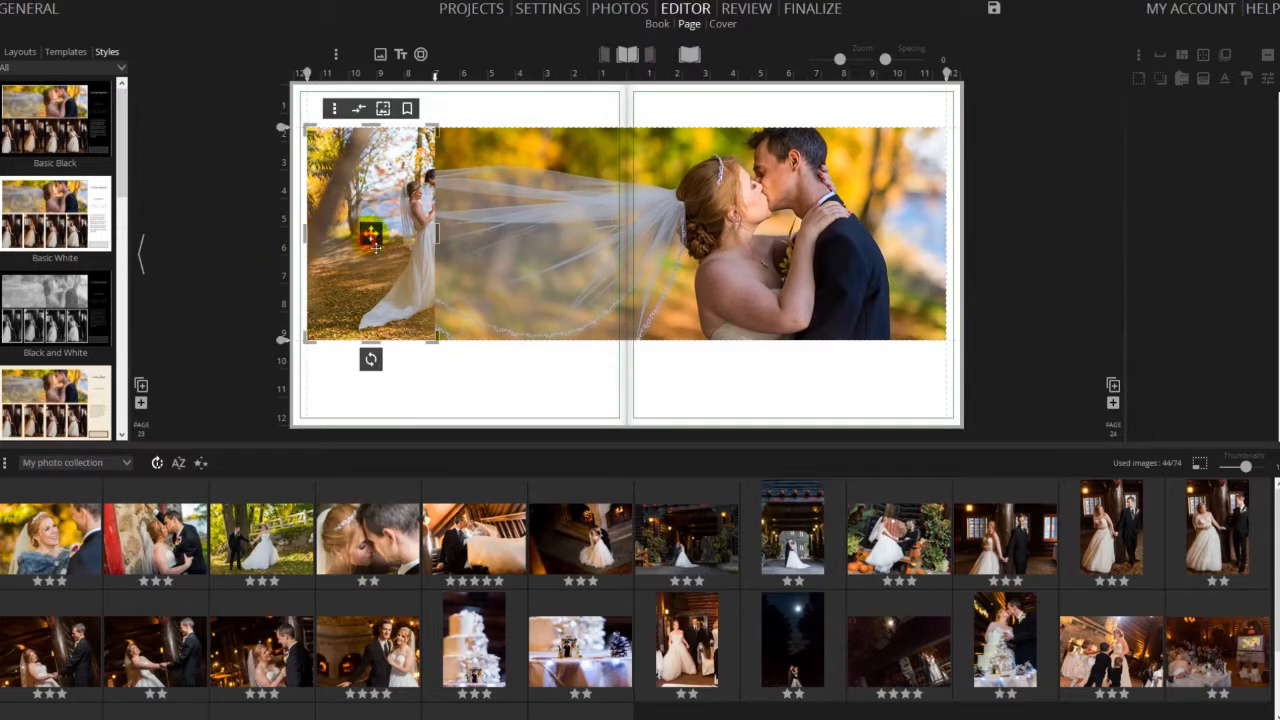
{"action": "left_click_drag", "start_coordinate": [370, 236], "coordinate": [316, 224]}
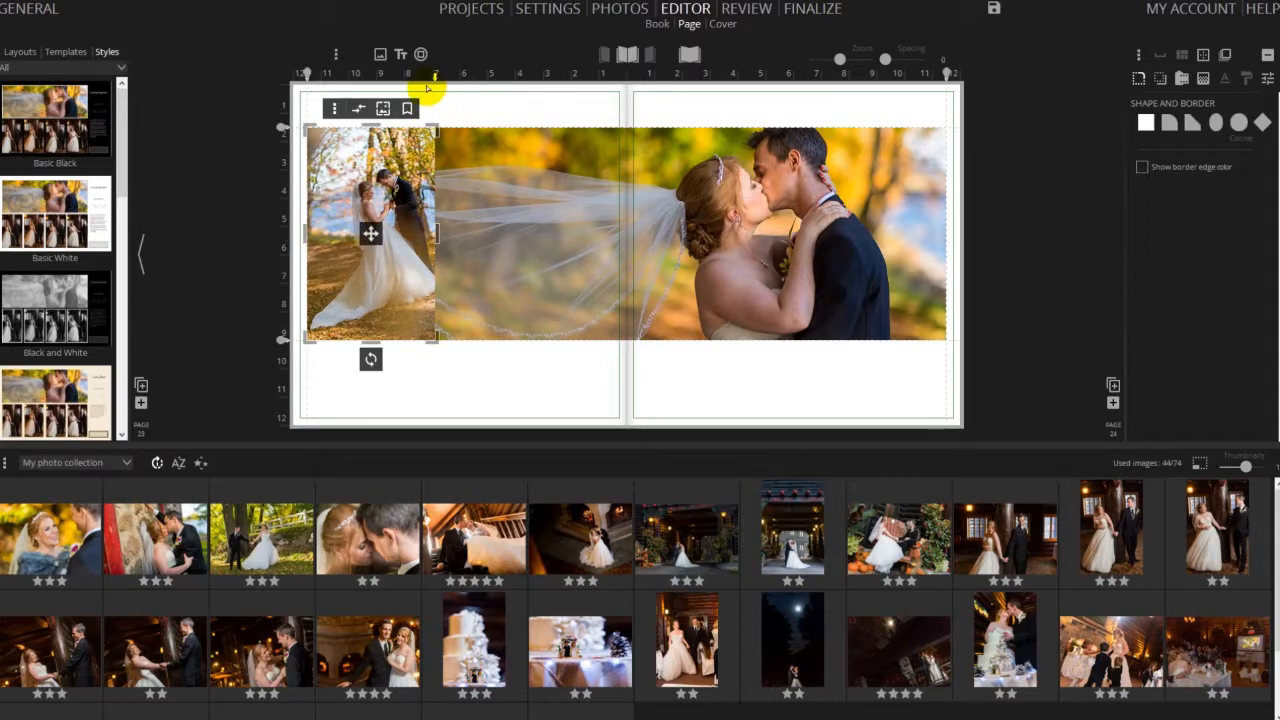
{"action": "left_click_drag", "start_coordinate": [436, 84], "coordinate": [463, 86]}
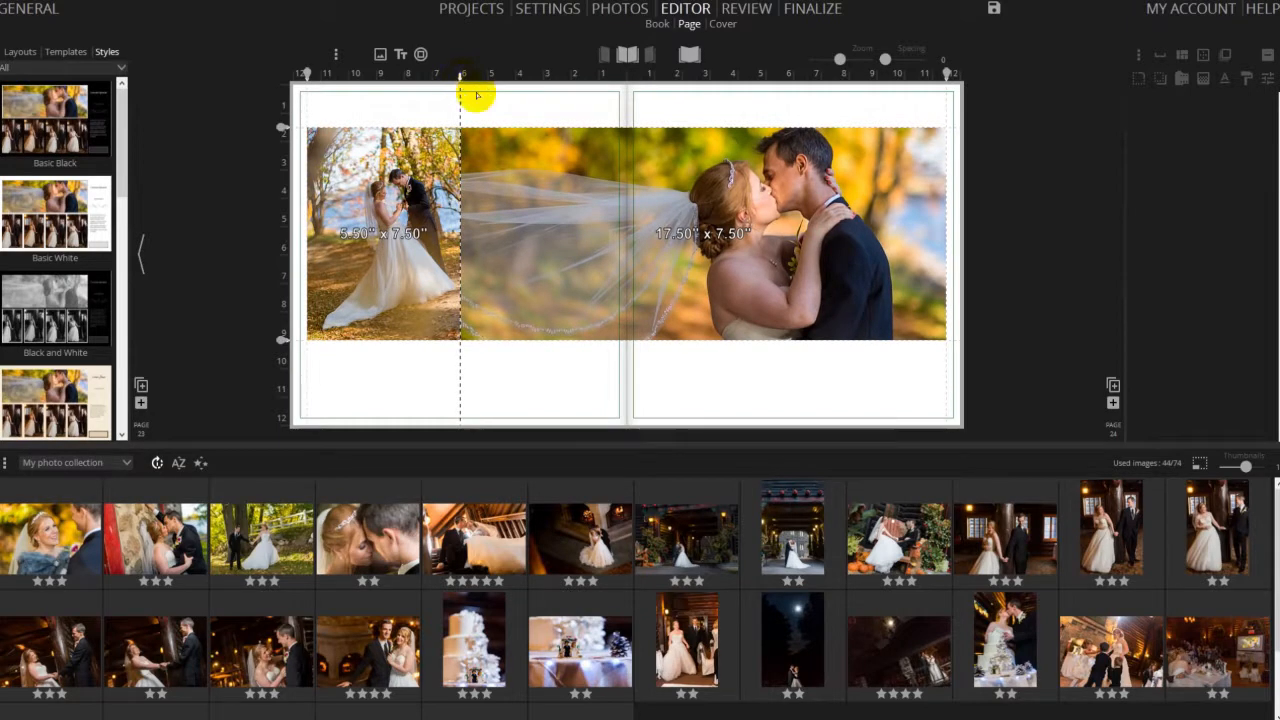
{"action": "left_click", "coordinate": [544, 357]}
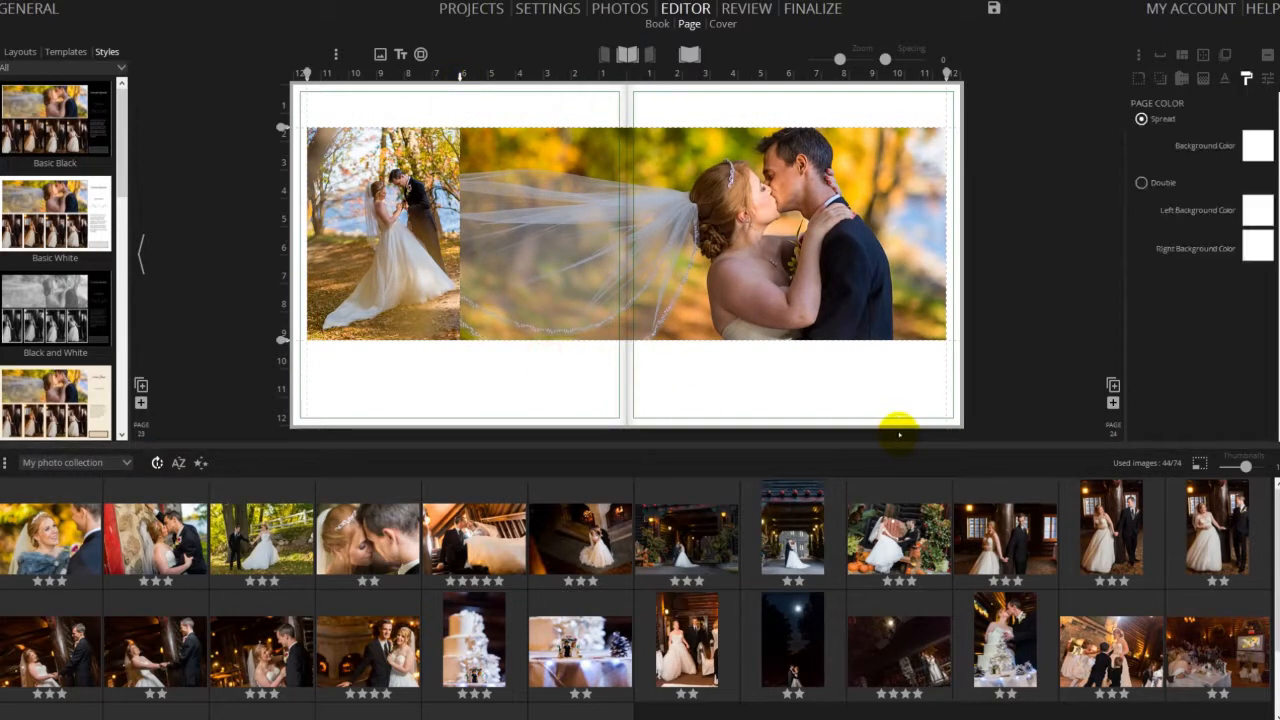
Step: Fine-tune the crop of the full-length couple photo by panning it slightly within its widened frame, and deselect it
{"action": "left_click", "coordinate": [386, 272]}
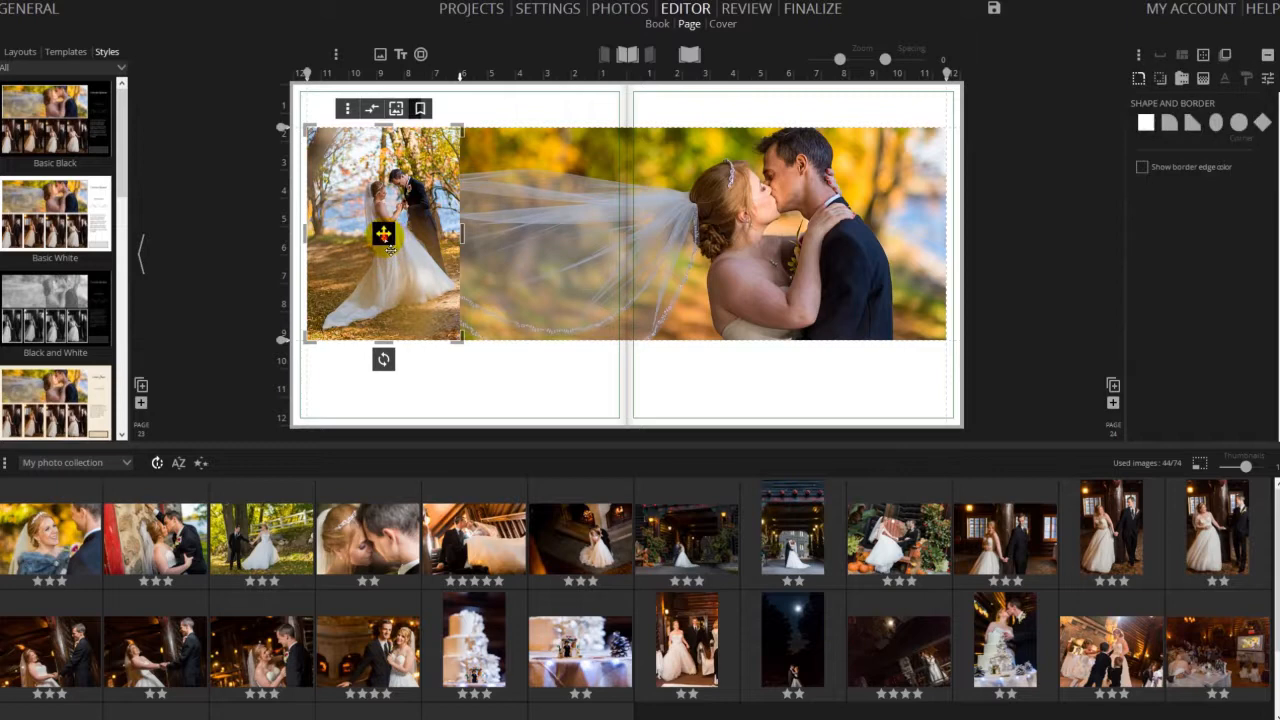
{"action": "left_click_drag", "start_coordinate": [396, 249], "coordinate": [388, 247]}
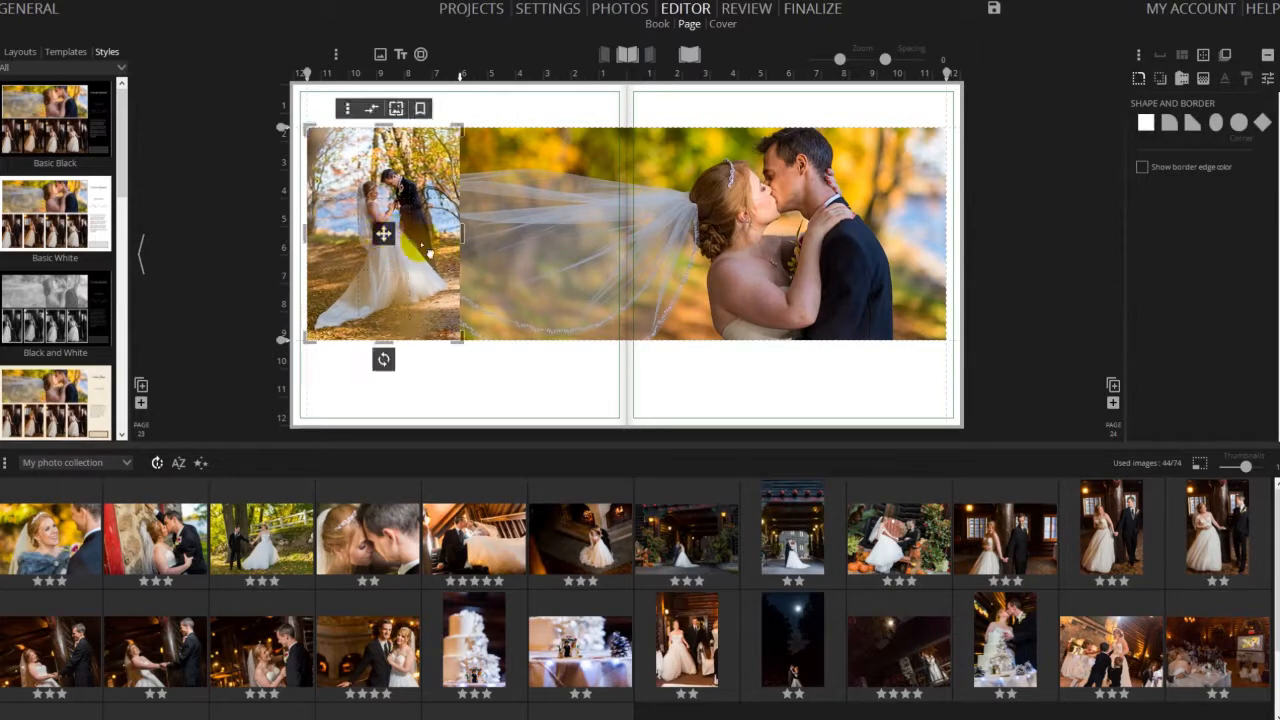
{"action": "left_click", "coordinate": [1018, 232]}
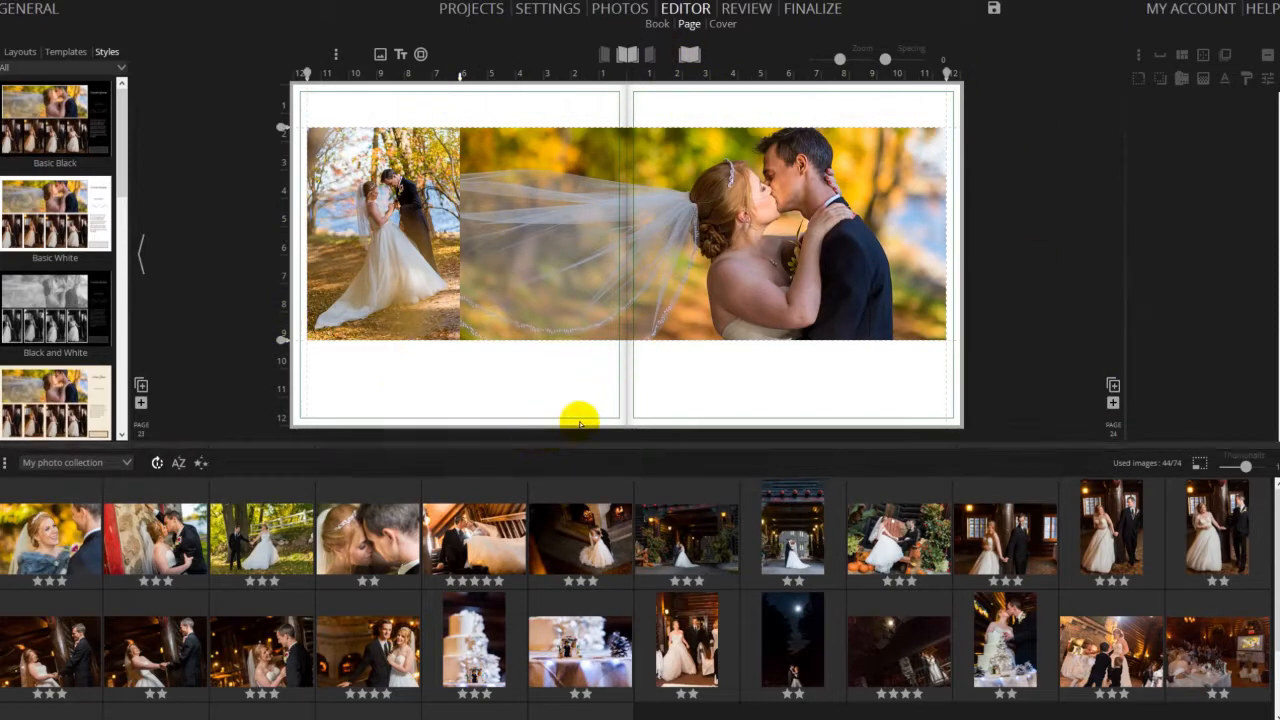
Step: Add a blank spread after this one and place an empty photo frame on it that fills the area between the margin guides
{"action": "left_click", "coordinate": [1113, 404]}
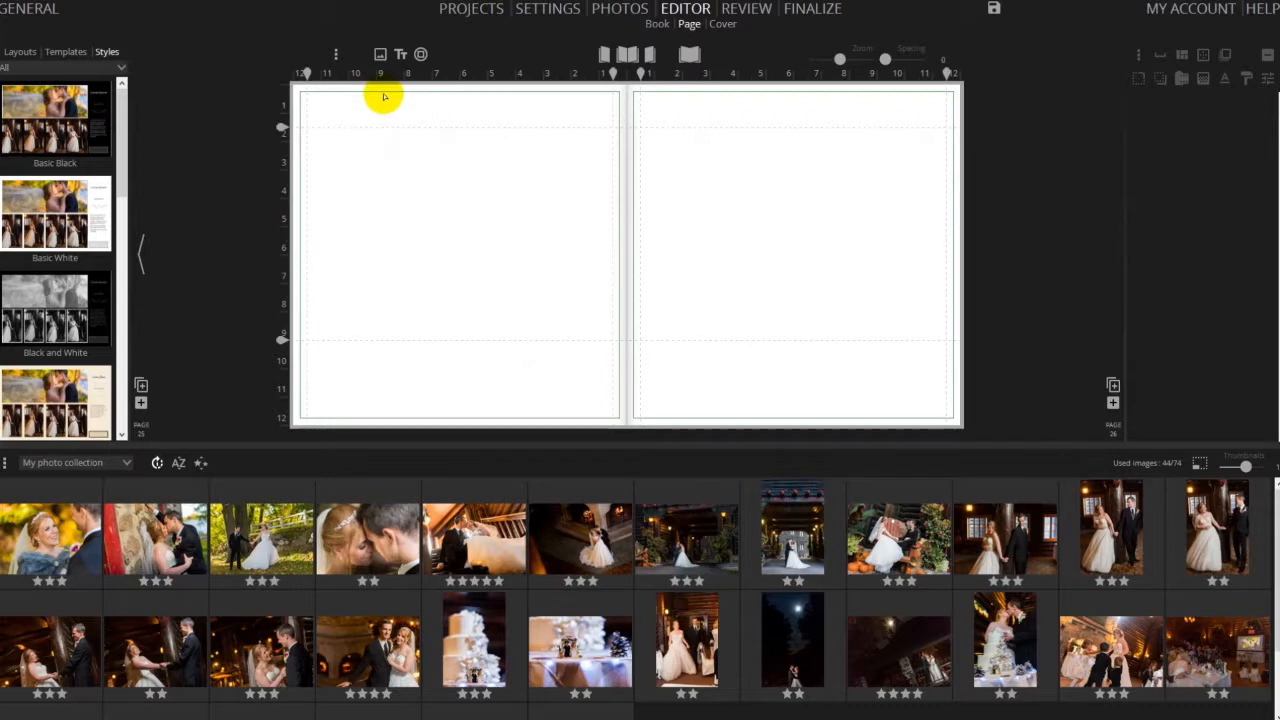
{"action": "left_click", "coordinate": [382, 56]}
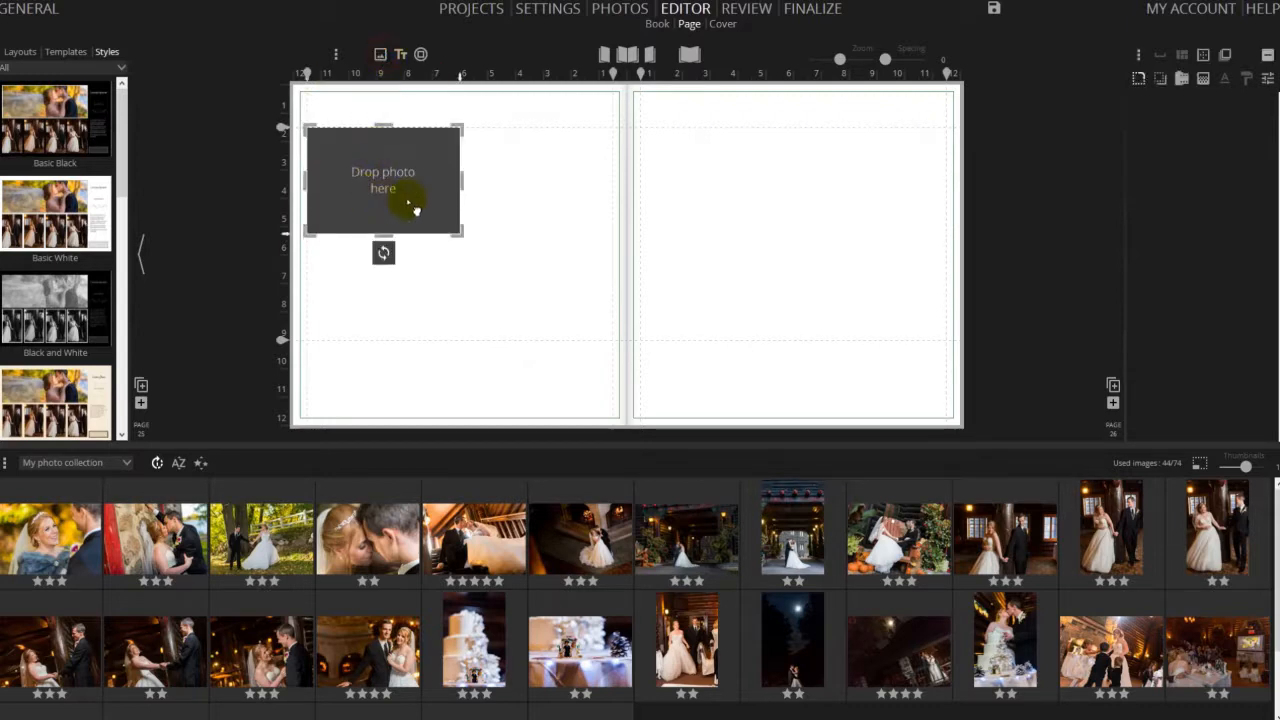
{"action": "left_click_drag", "start_coordinate": [462, 238], "coordinate": [949, 345]}
{"action": "left_click", "coordinate": [720, 270]}
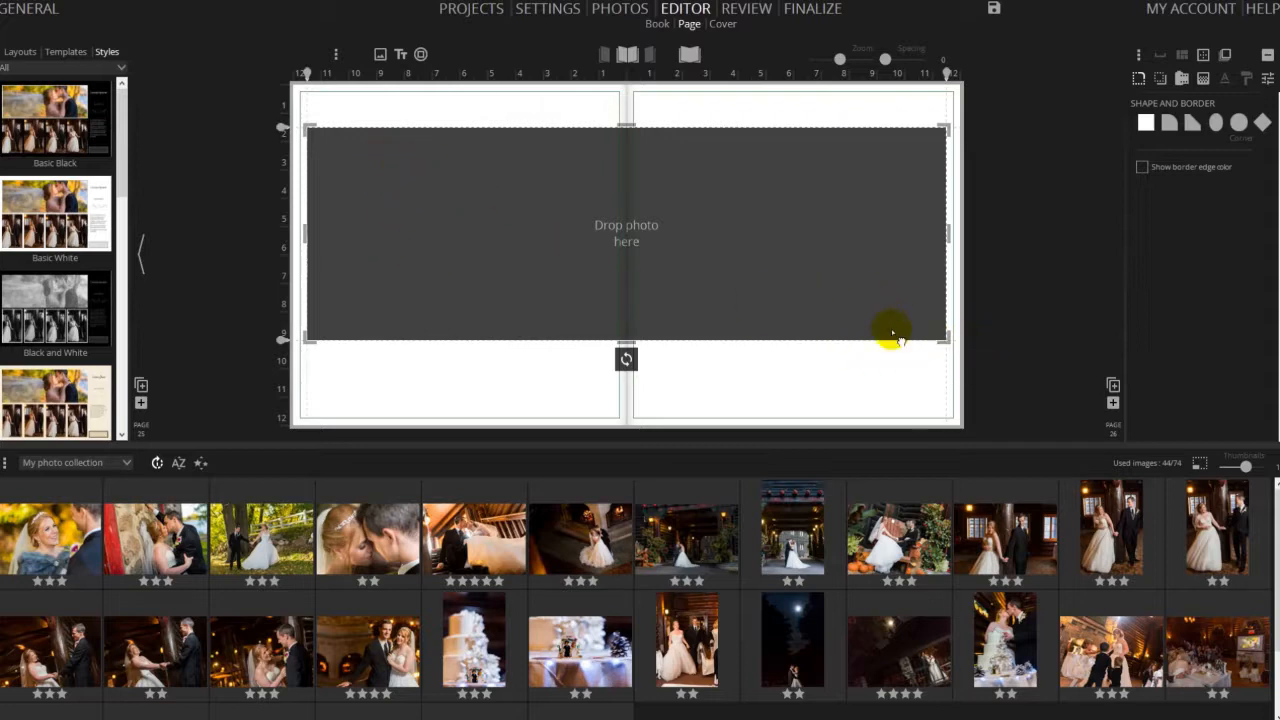
Step: Split the empty photo frame into 5 columns and 1 row
{"action": "left_click", "coordinate": [1204, 55]}
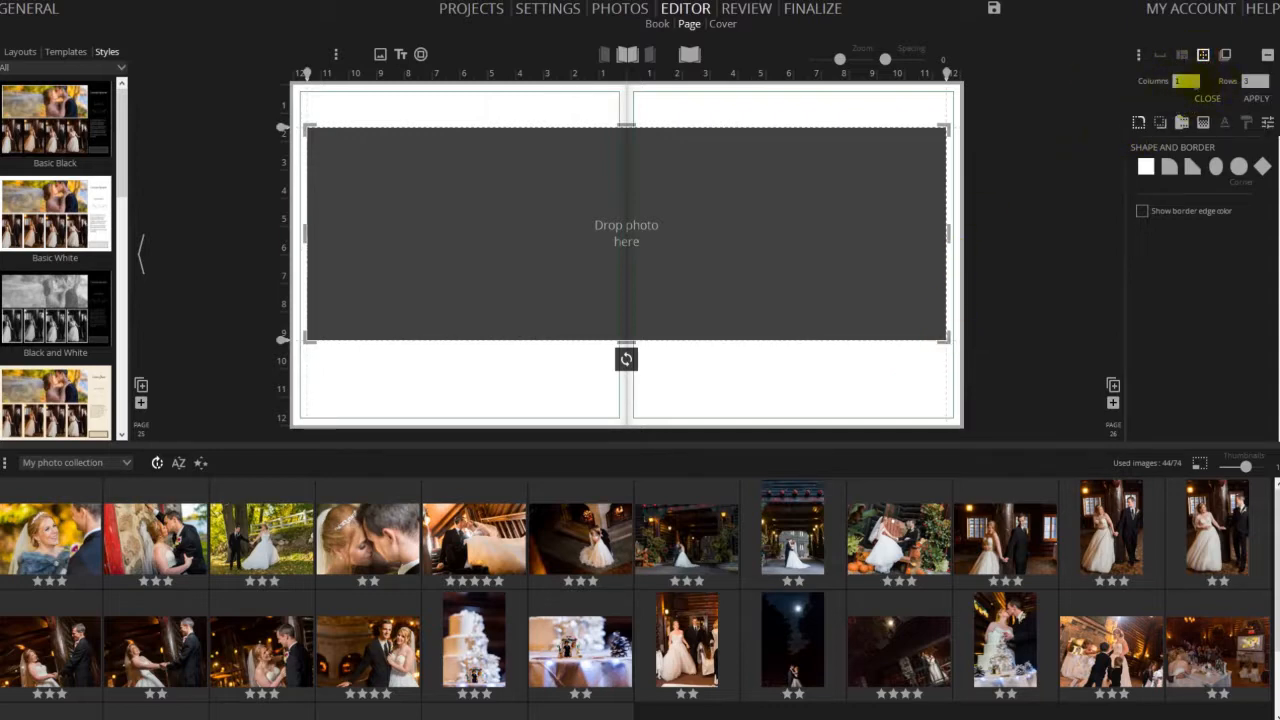
{"action": "type", "text": "5"}
{"action": "key", "text": "Tab"}
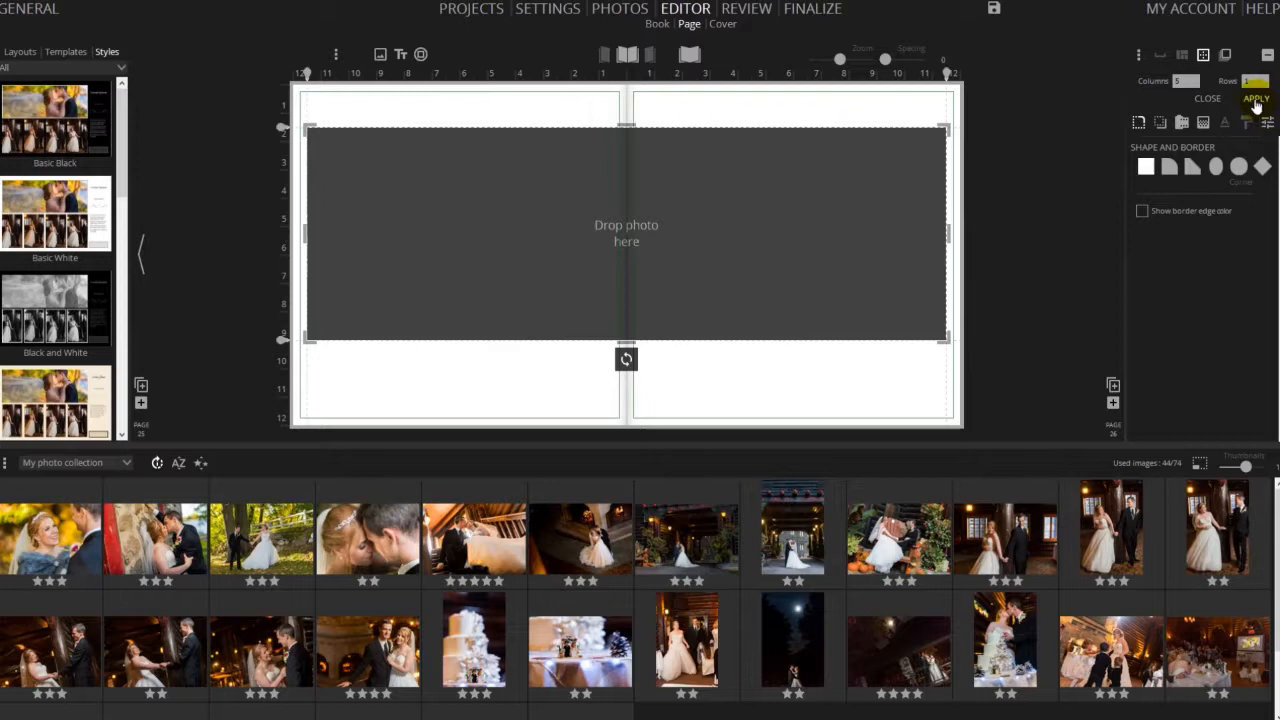
{"action": "left_click", "coordinate": [1256, 101]}
{"action": "left_click", "coordinate": [731, 378]}
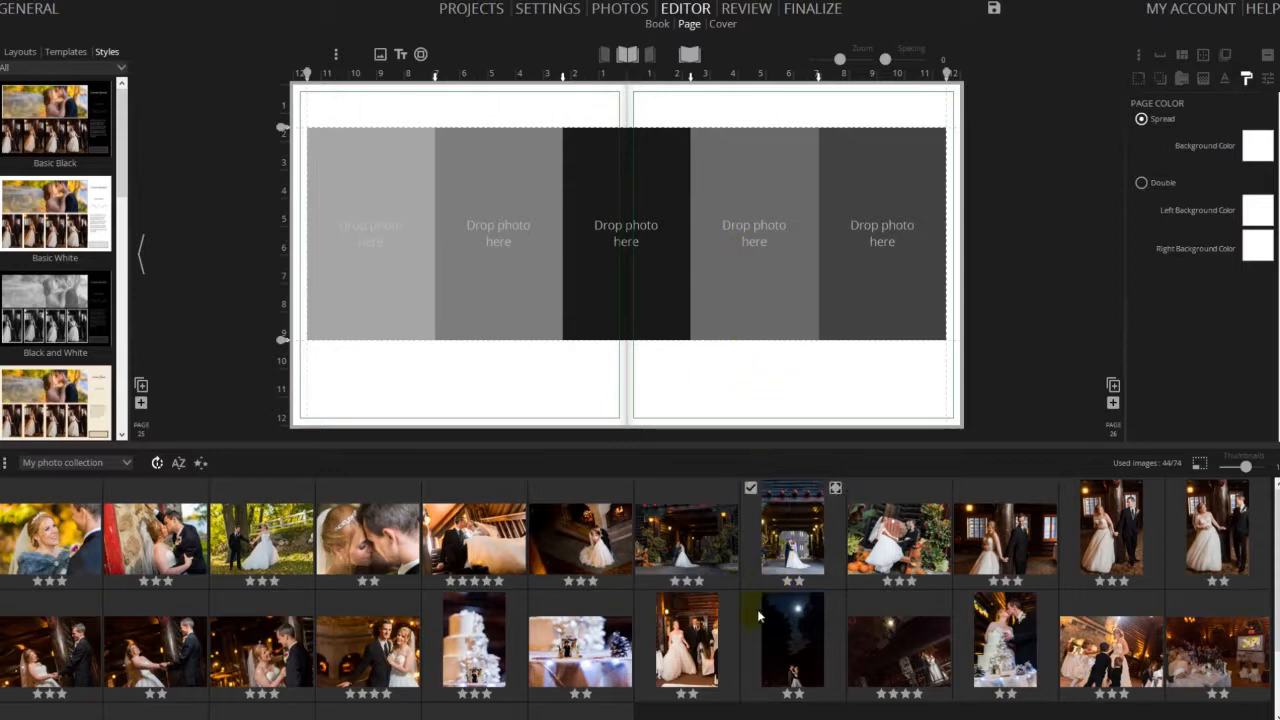
{"action": "scroll", "coordinate": [760, 618], "scroll_direction": "down", "scroll_amount": 1}
{"action": "scroll", "coordinate": [758, 606], "scroll_direction": "up", "scroll_amount": 1}
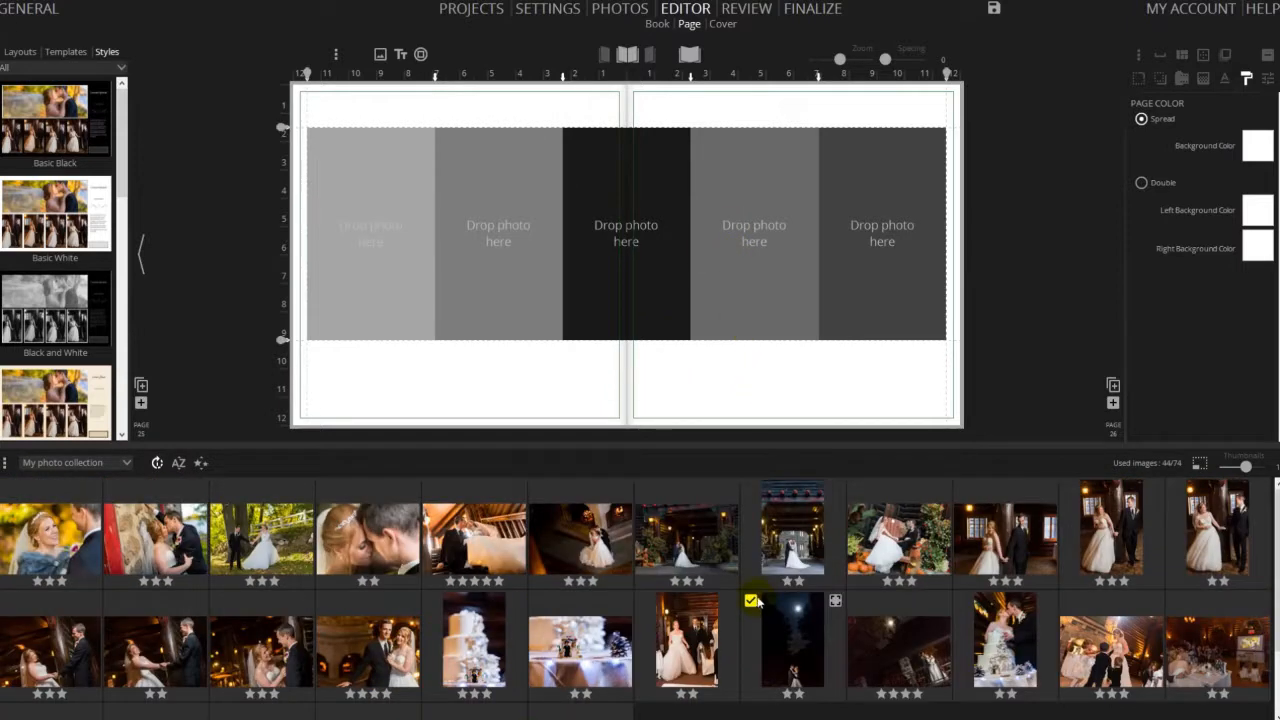